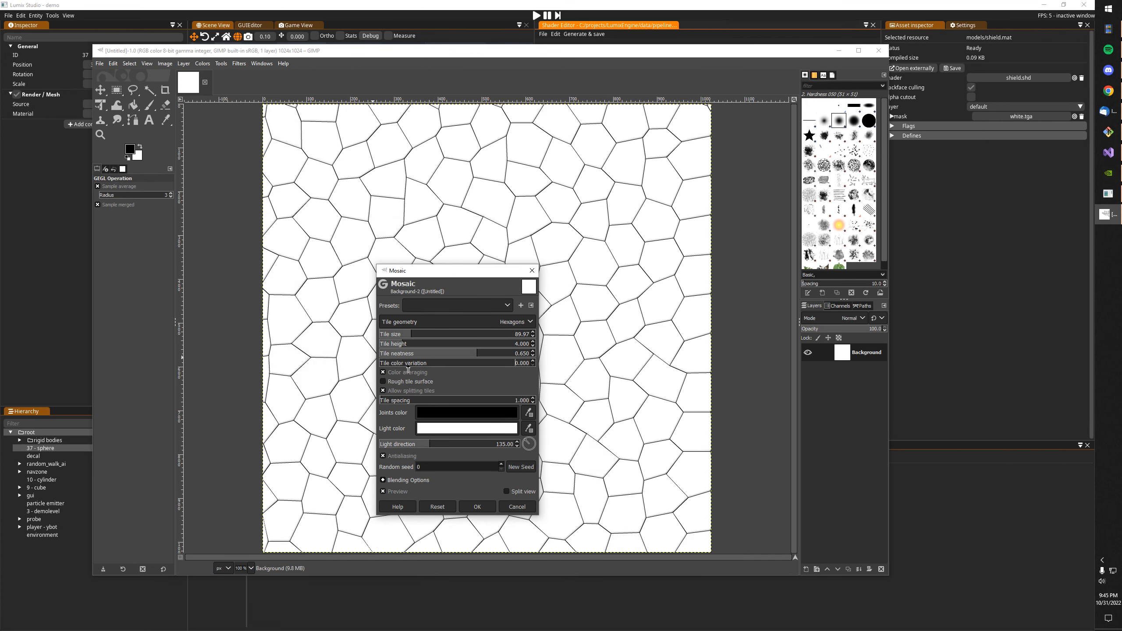
# - Set the Mosaic filter's tile neatness to 1.000 and apply the hexagon pattern
pyautogui.click(527, 352)
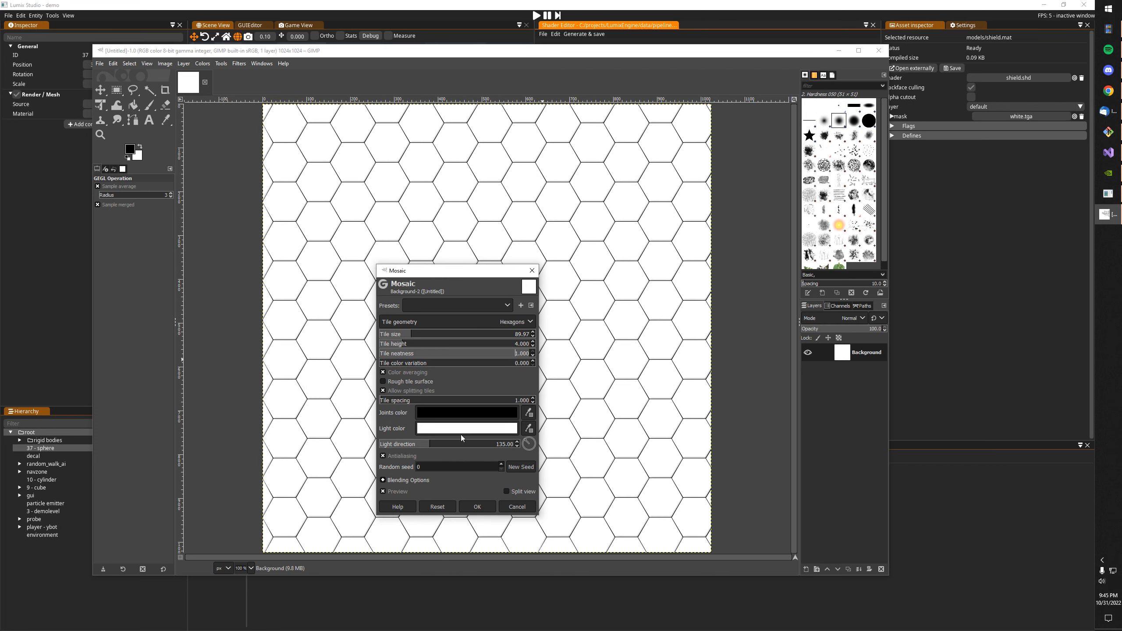
pyautogui.click(478, 508)
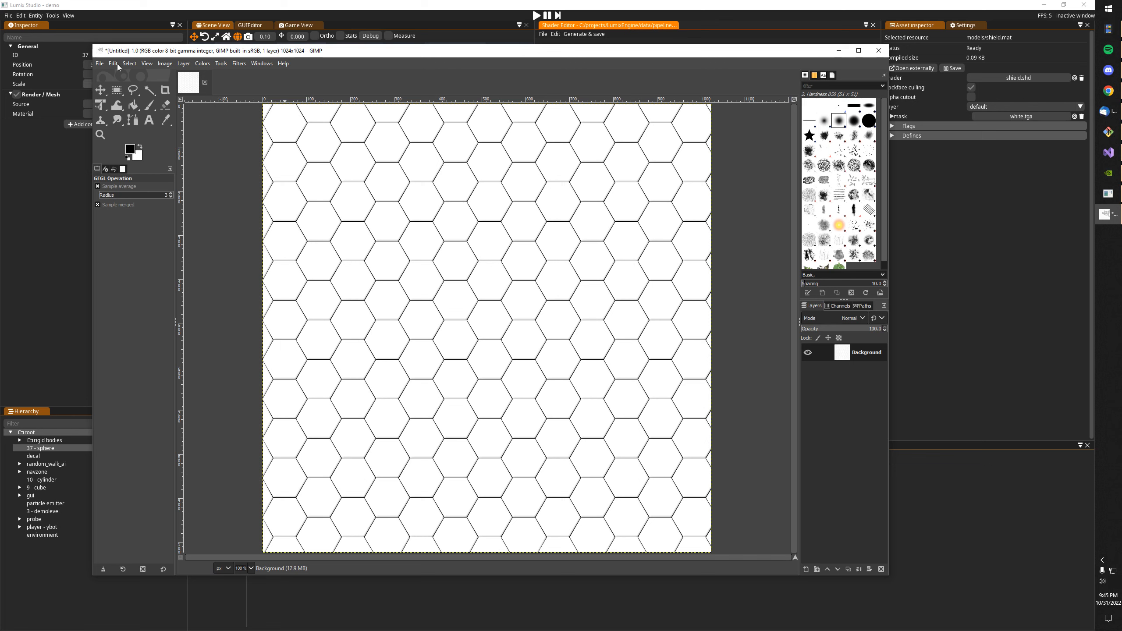
# - Start exporting the image and go to the projects/LumixEngine/data/models folder as the destination
pyautogui.click(100, 63)
pyautogui.click(146, 223)
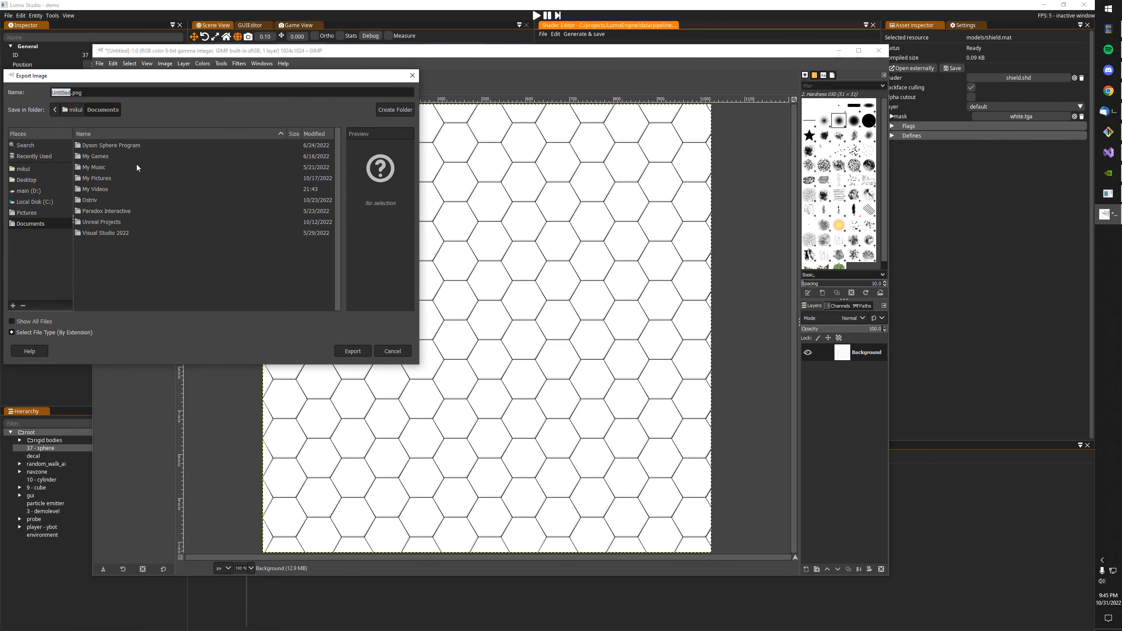
pyautogui.click(38, 202)
pyautogui.doubleClick(94, 193)
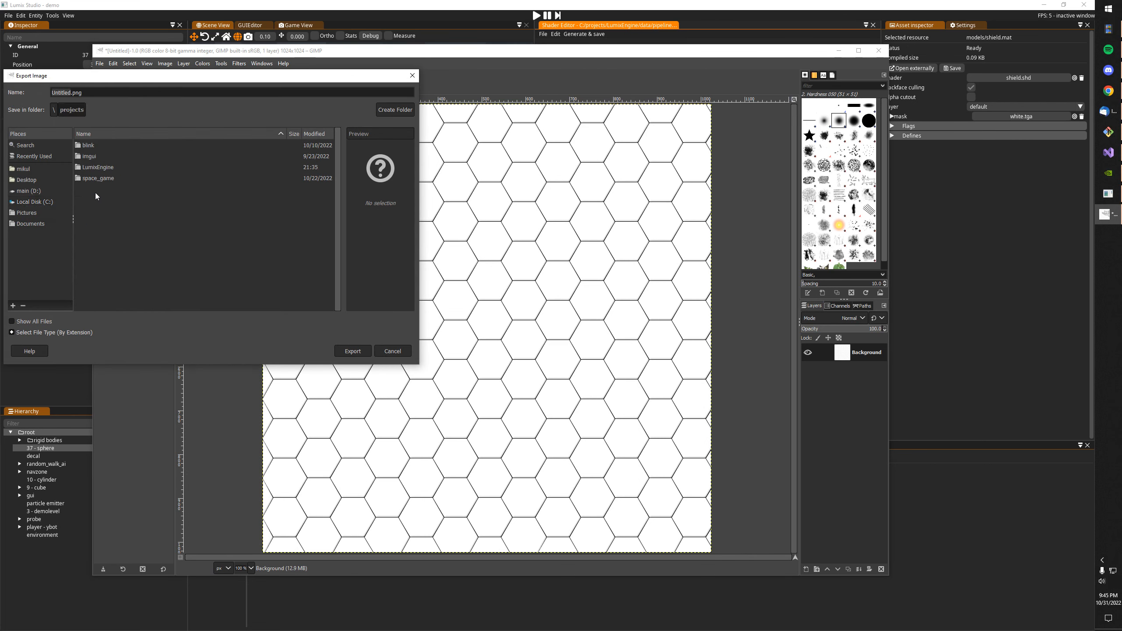
pyautogui.click(100, 168)
pyautogui.doubleClick(100, 168)
pyautogui.doubleClick(98, 159)
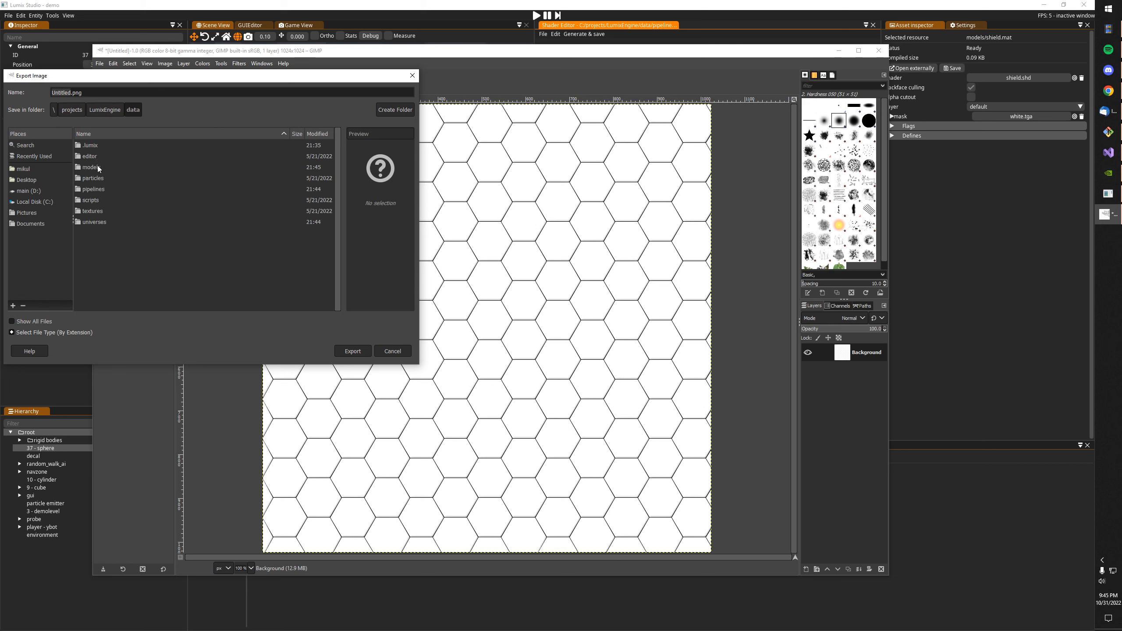
pyautogui.doubleClick(101, 168)
# - Export the image as hex.tga with the default TGA options and quit GIMP, discarding the unsaved changes
pyautogui.doubleClick(114, 90)
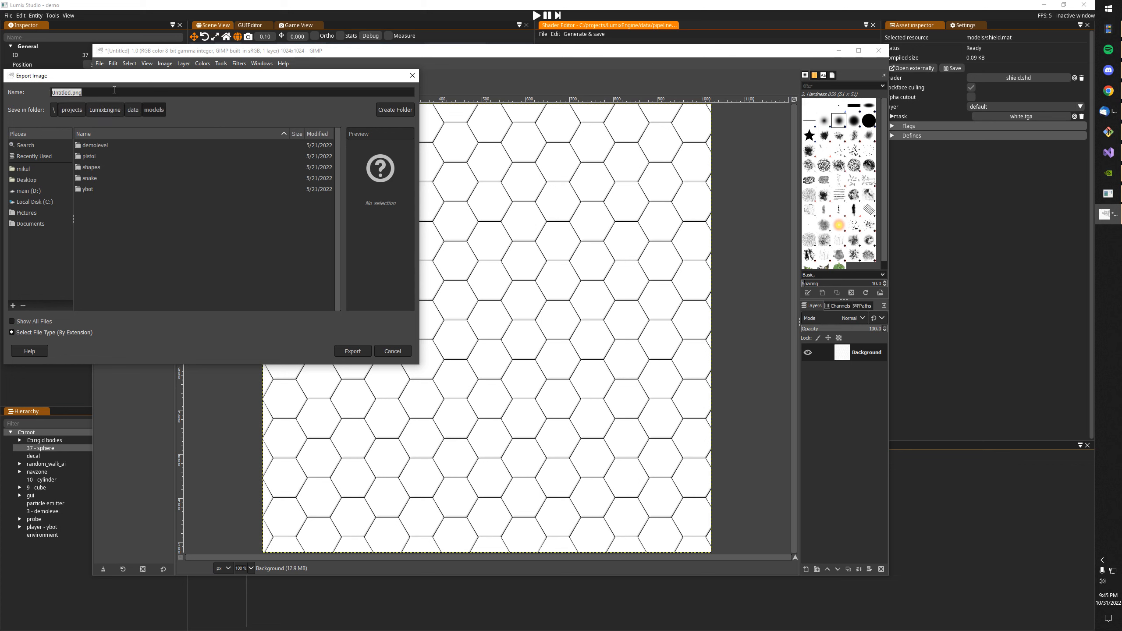
pyautogui.write('hexz.tga')
pyautogui.click(353, 352)
pyautogui.click(564, 348)
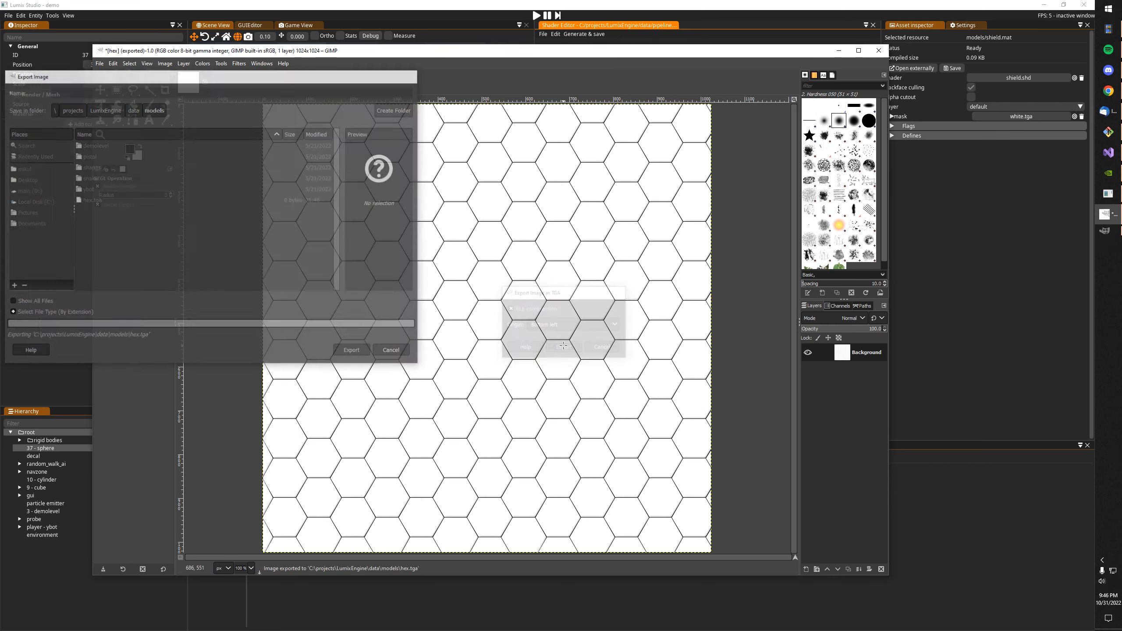
pyautogui.click(878, 50)
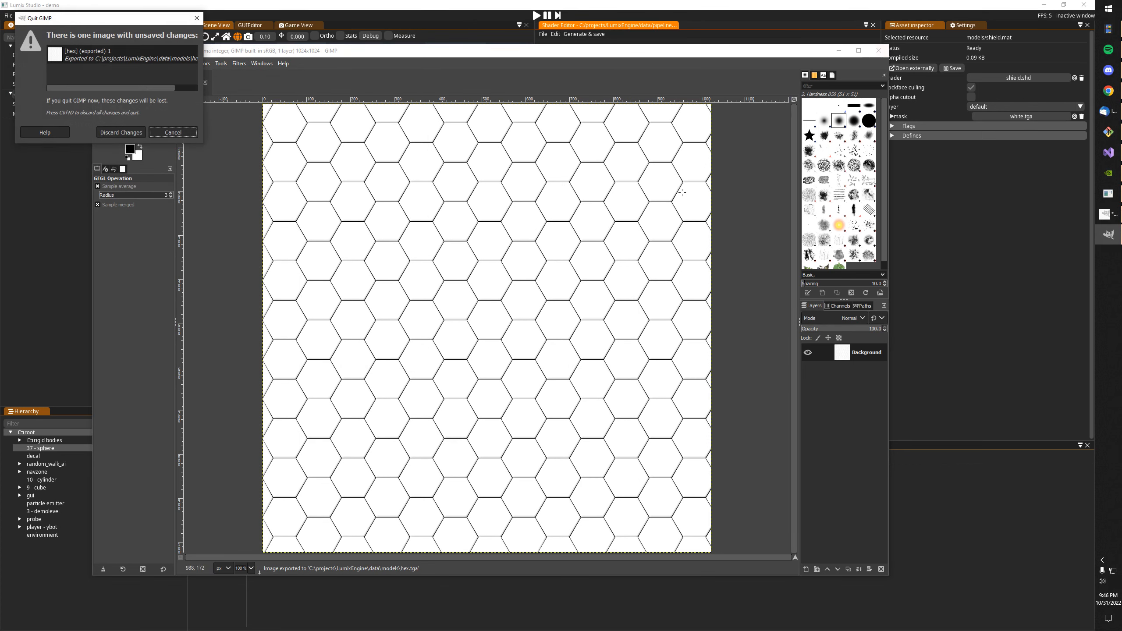
pyautogui.click(130, 134)
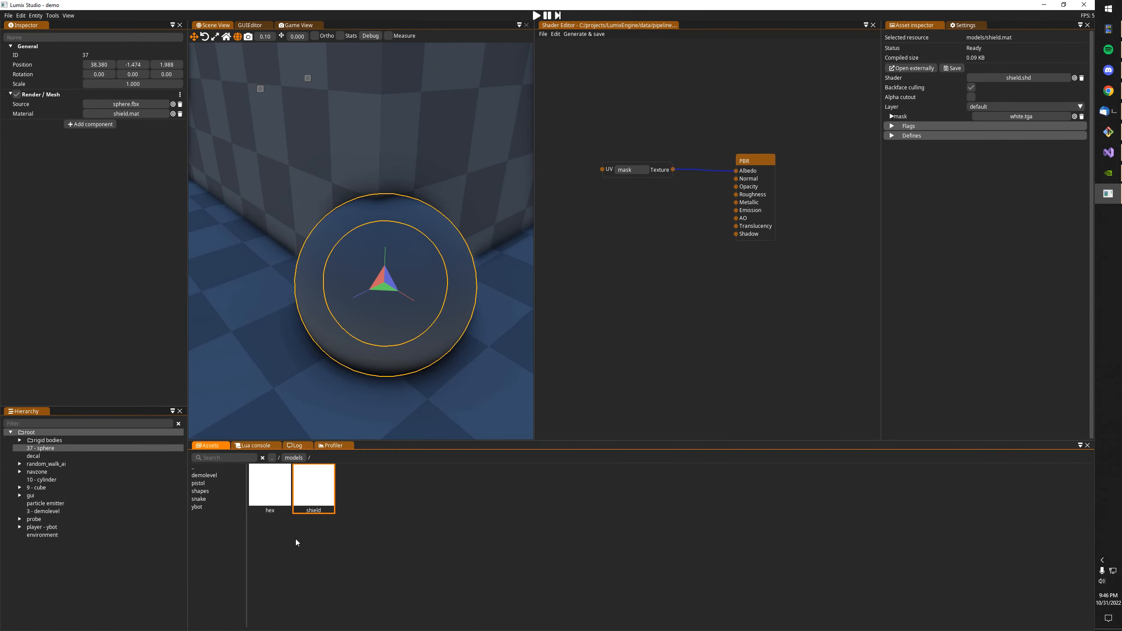
# - Assign the hex texture to the mask slot of shield.mat and check it on the sphere
pyautogui.click(275, 496)
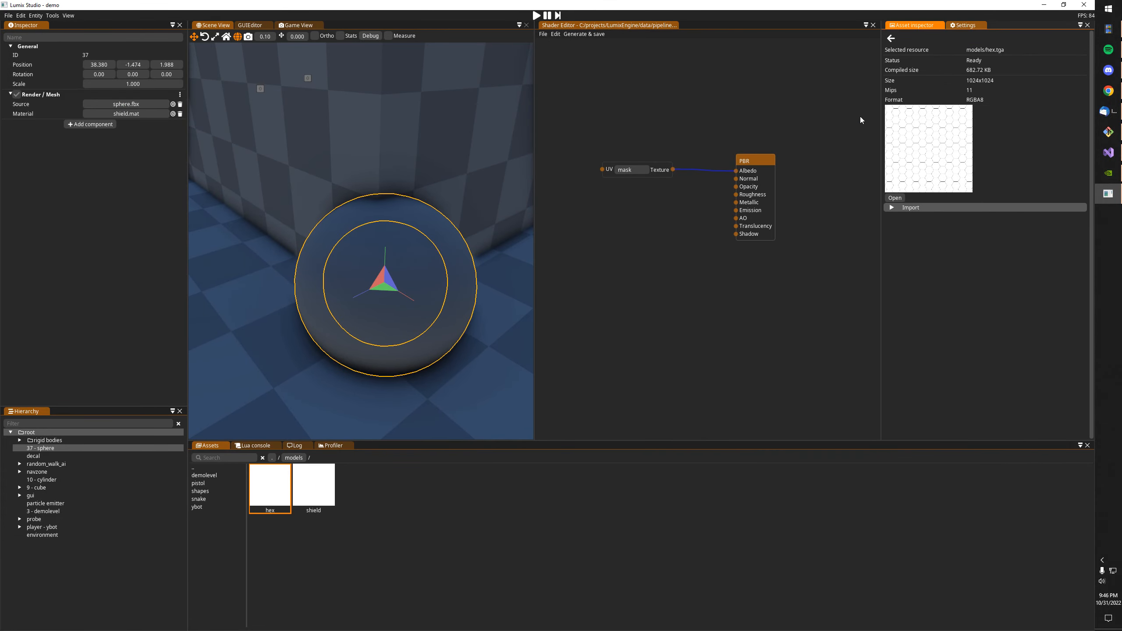
pyautogui.click(891, 38)
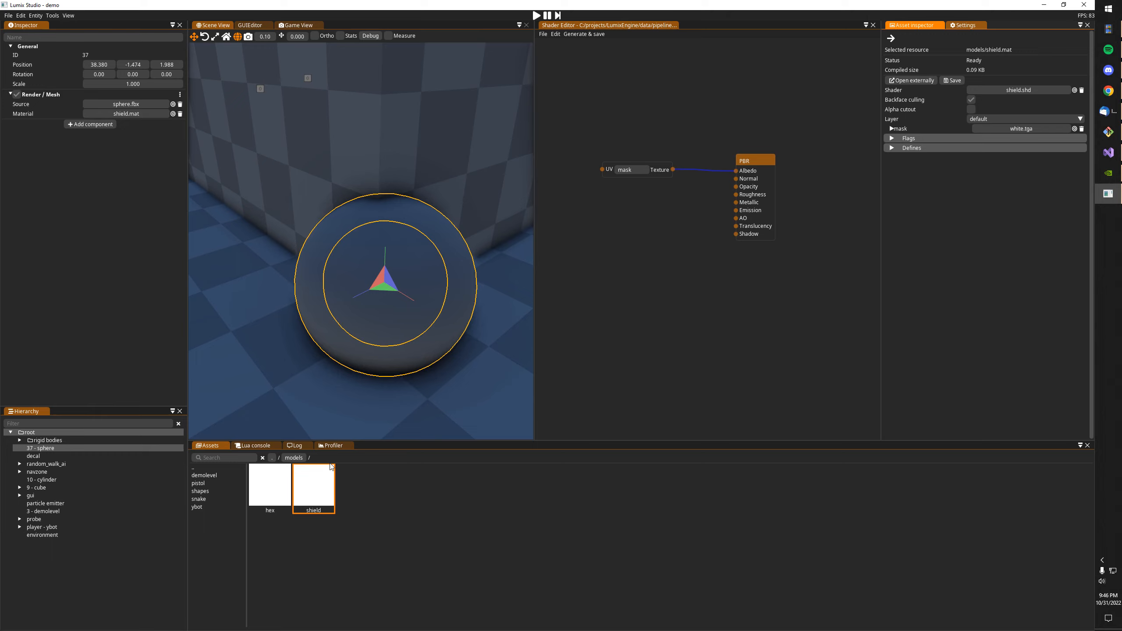
pyautogui.moveTo(270, 486); pyautogui.dragTo(992, 128)
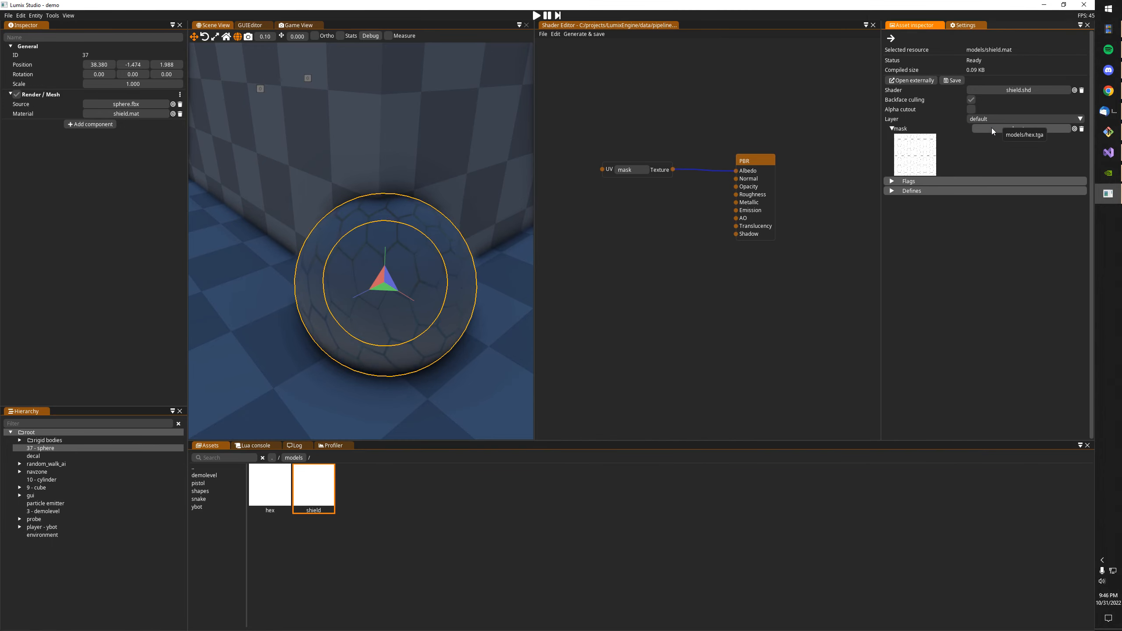
pyautogui.press('w')
pyautogui.moveTo(365, 216)
pyautogui.mouseDown(button='right')
pyautogui.moveTo(360, 265)
pyautogui.moveTo(371, 257)
pyautogui.moveTo(373, 186)
pyautogui.moveTo(372, 230)
pyautogui.mouseUp(button='right')
pyautogui.press('s')
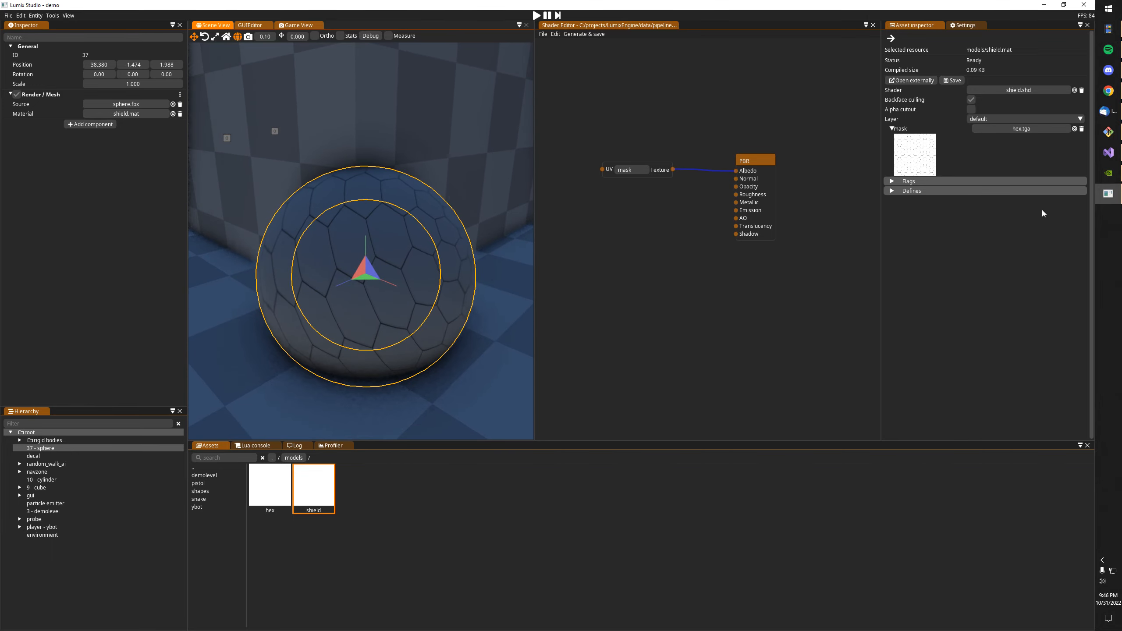
# - Rewire the mask texture from Albedo to Opacity on the PBR node, regenerate the shader, and move the mask node lower
pyautogui.moveTo(673, 170); pyautogui.dragTo(736, 187)
pyautogui.keyDown('ctrl'); pyautogui.click(713, 176); pyautogui.keyUp('ctrl')
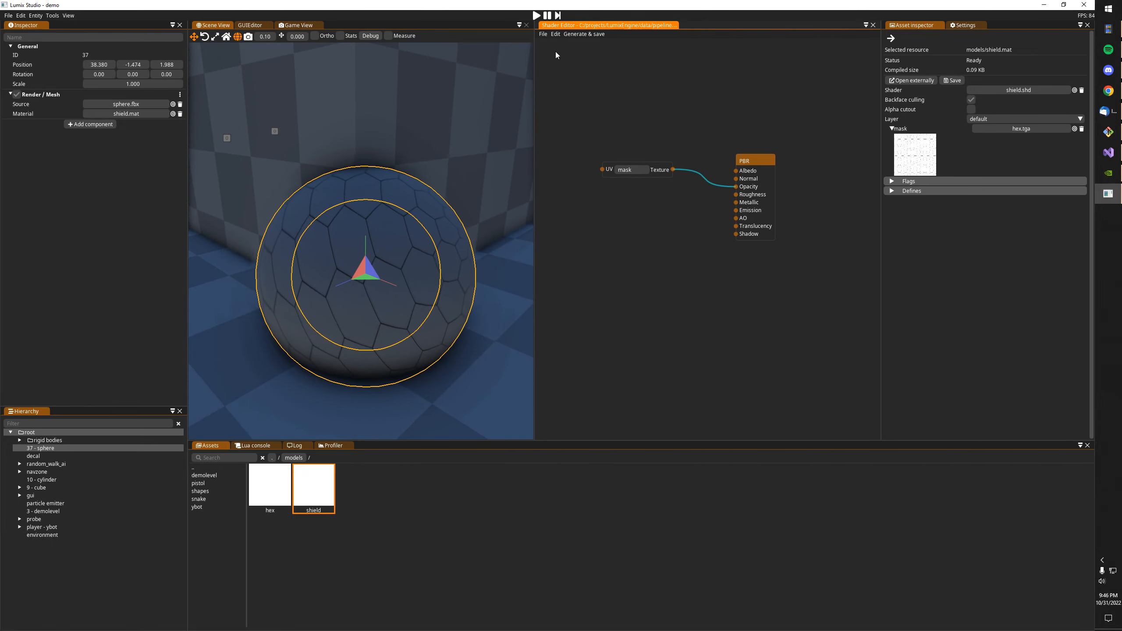
pyautogui.click(574, 34)
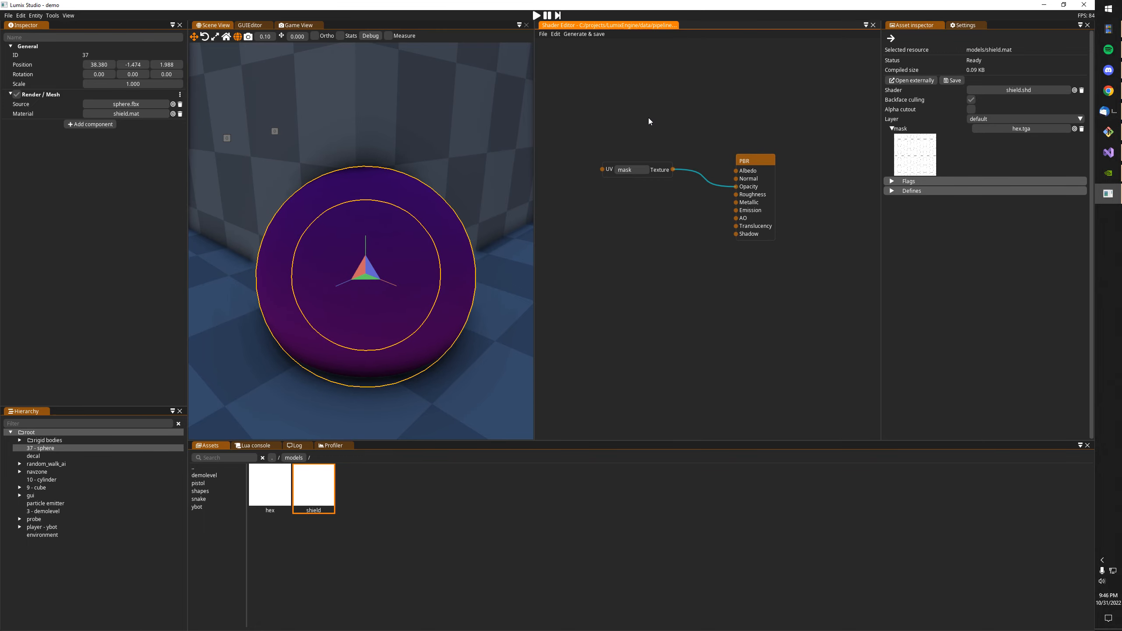
pyautogui.moveTo(653, 169); pyautogui.dragTo(648, 240)
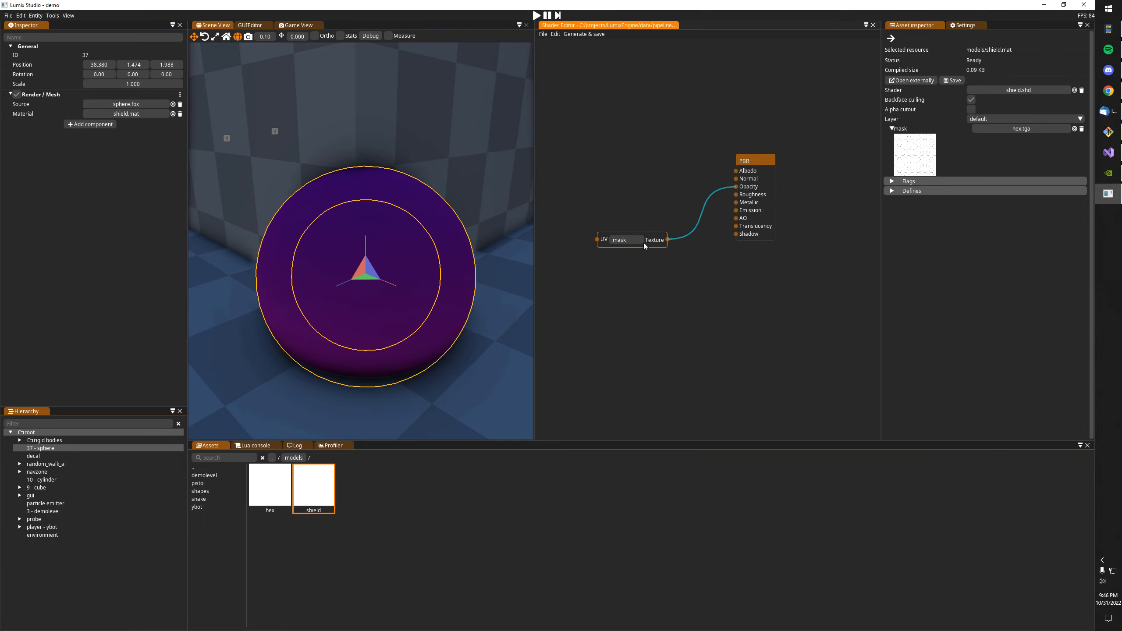
# - Set the shield material's layer to transparent, save the material, and inspect the sphere
pyautogui.press('w')
pyautogui.moveTo(371, 230); pyautogui.dragTo(353, 287, button='right')
pyautogui.press('d')
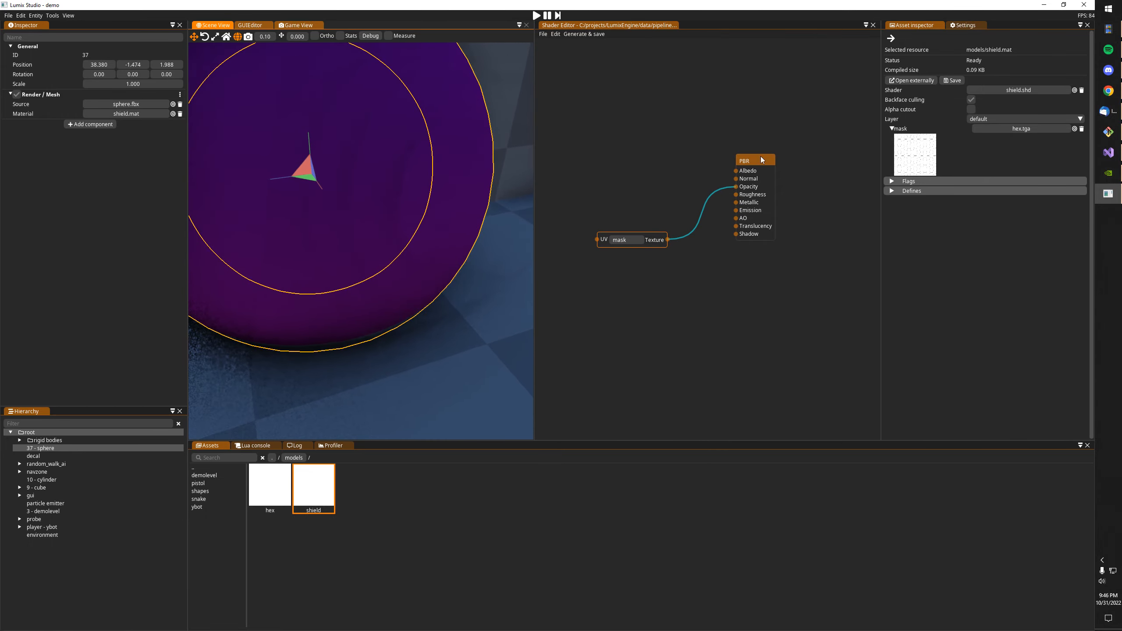
pyautogui.click(1001, 118)
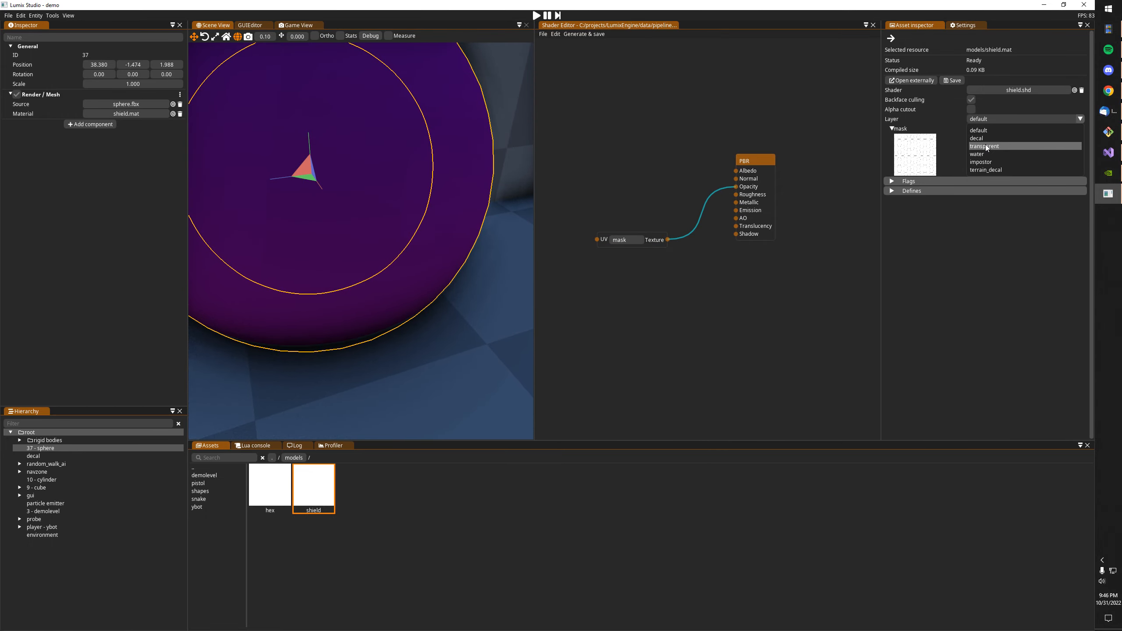
pyautogui.click(985, 144)
pyautogui.click(951, 80)
pyautogui.press('w')
pyautogui.moveTo(265, 199); pyautogui.dragTo(333, 216, button='right')
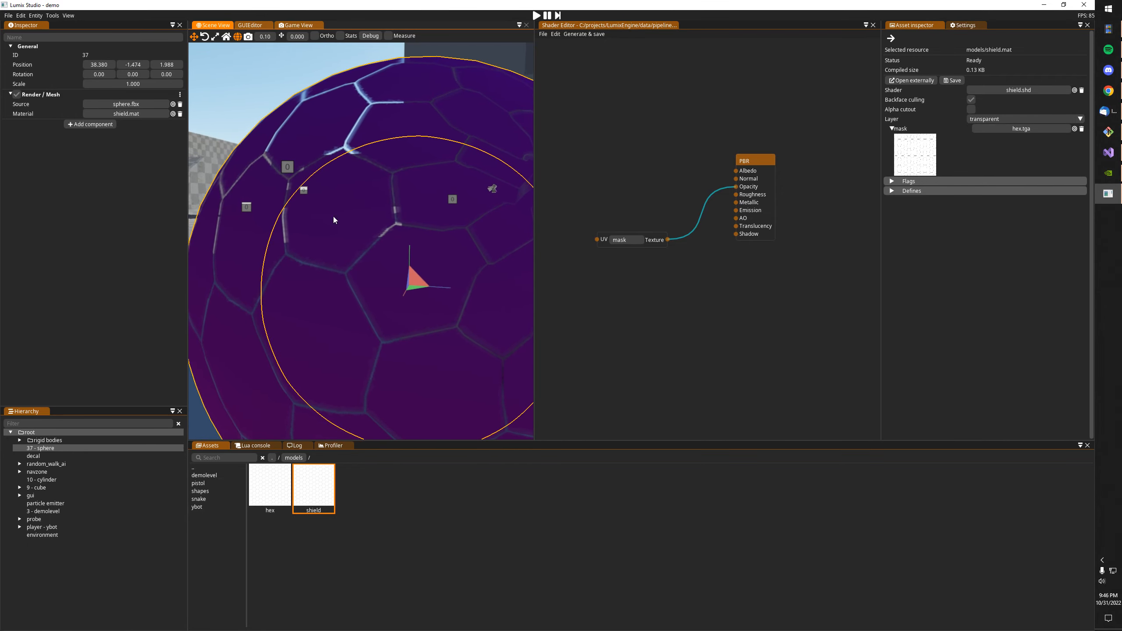
# - Insert a one-minus (1 - X) node between the mask texture and the PBR Opacity input, and regenerate the shader
pyautogui.rightClick(677, 255)
pyautogui.write('one')
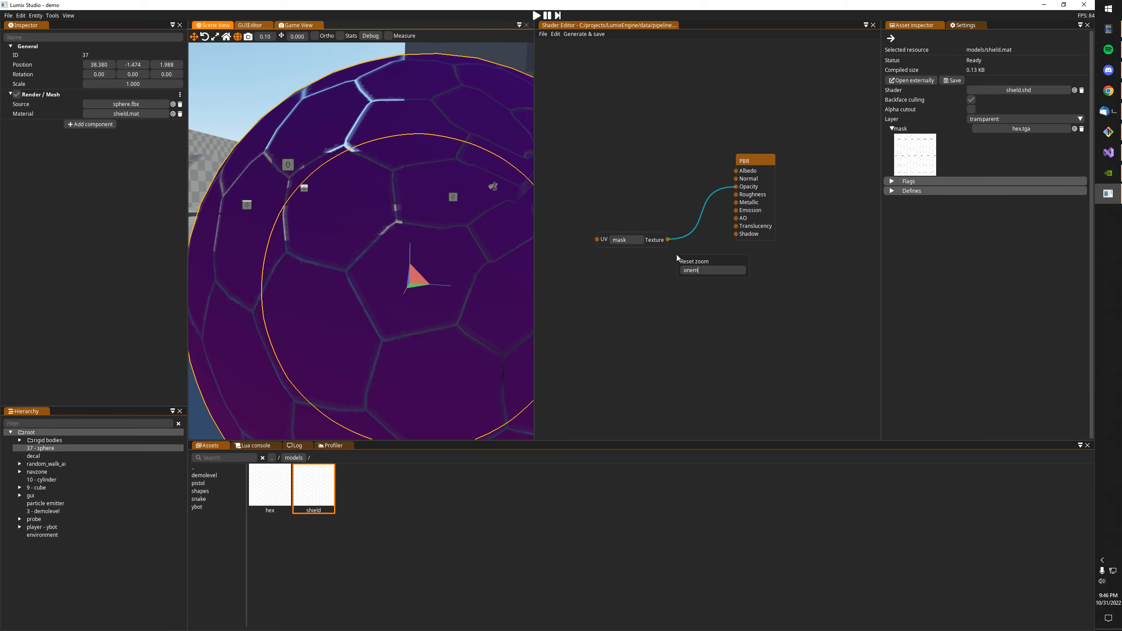
pyautogui.click(688, 279)
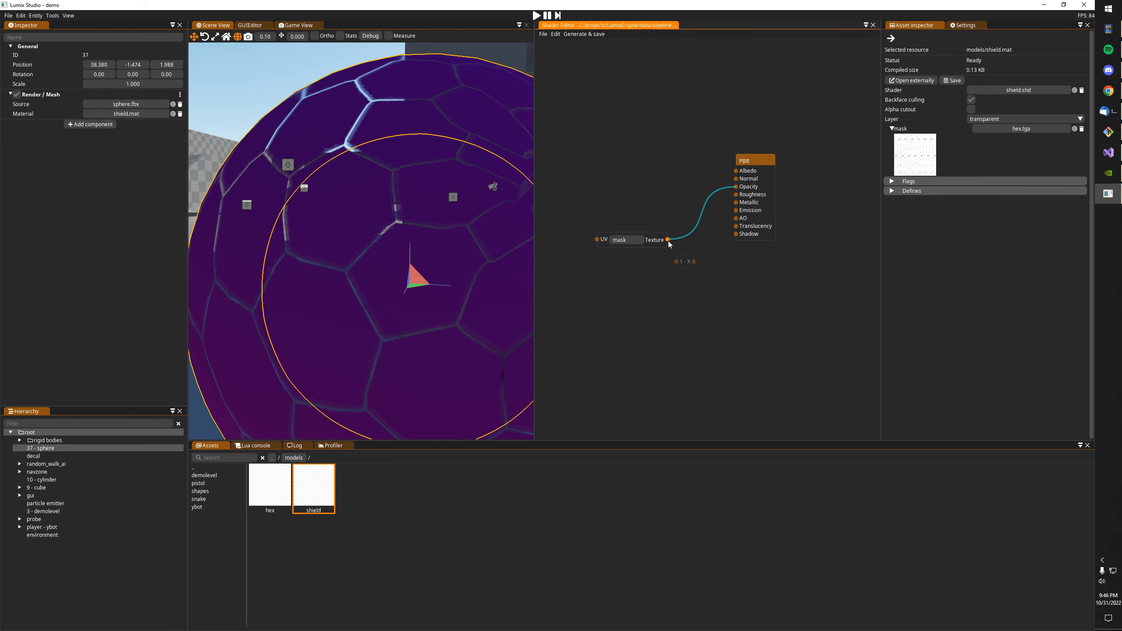
pyautogui.keyDown('alt'); pyautogui.click(728, 188); pyautogui.keyUp('alt')
pyautogui.moveTo(694, 261); pyautogui.dragTo(736, 187)
pyautogui.click(584, 34)
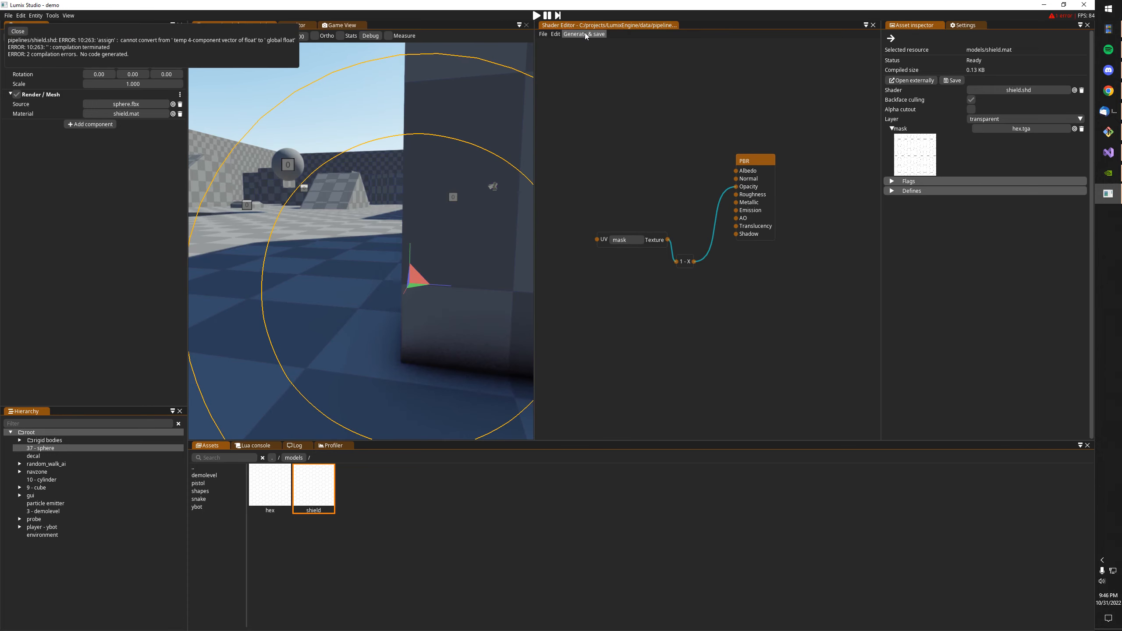
# - Insert a Swizzle node set to x between the 1 - X node and Opacity, then regenerate and save the shader
pyautogui.click(657, 245)
pyautogui.moveTo(684, 263); pyautogui.dragTo(637, 242)
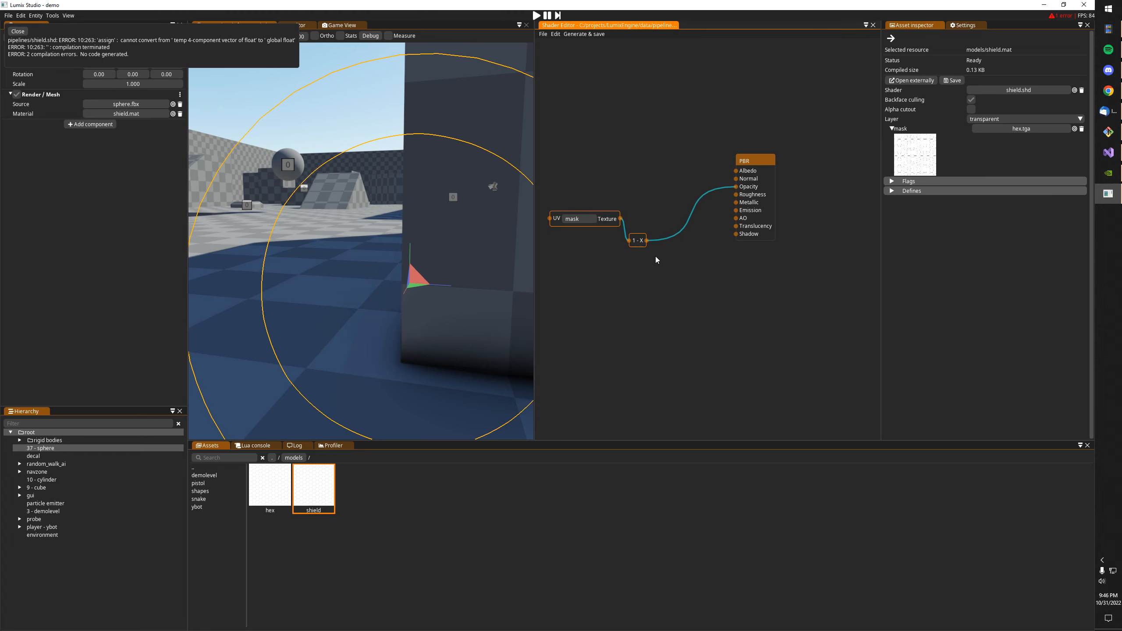
pyautogui.rightClick(655, 255)
pyautogui.write('sw')
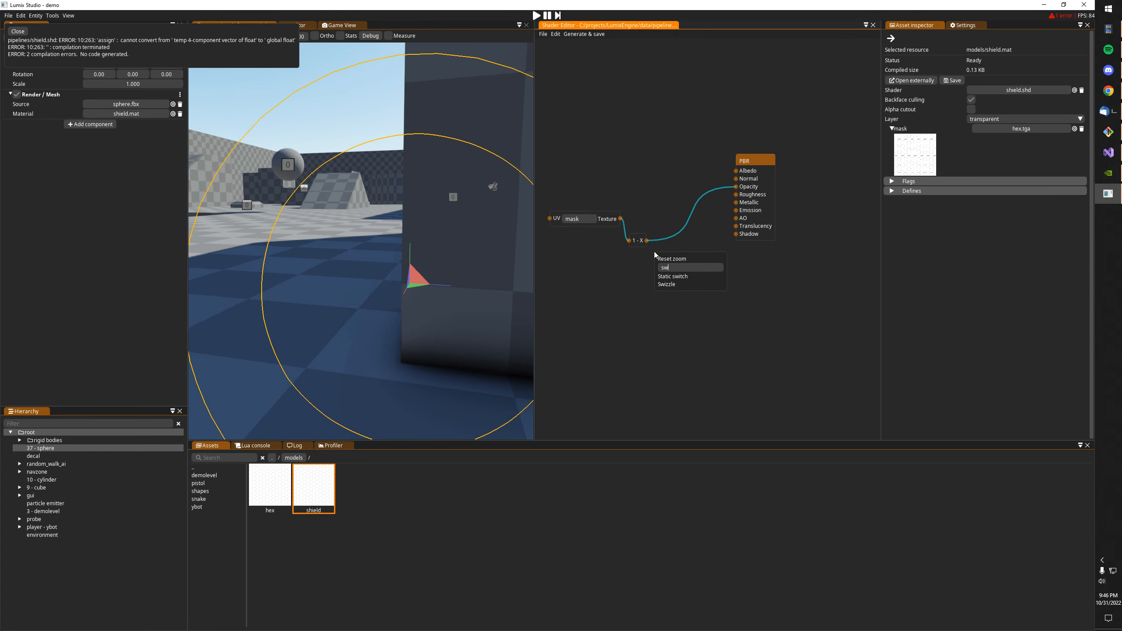
pyautogui.press('Down')
pyautogui.press('Down')
pyautogui.press('Return')
pyautogui.moveTo(647, 241); pyautogui.dragTo(736, 187)
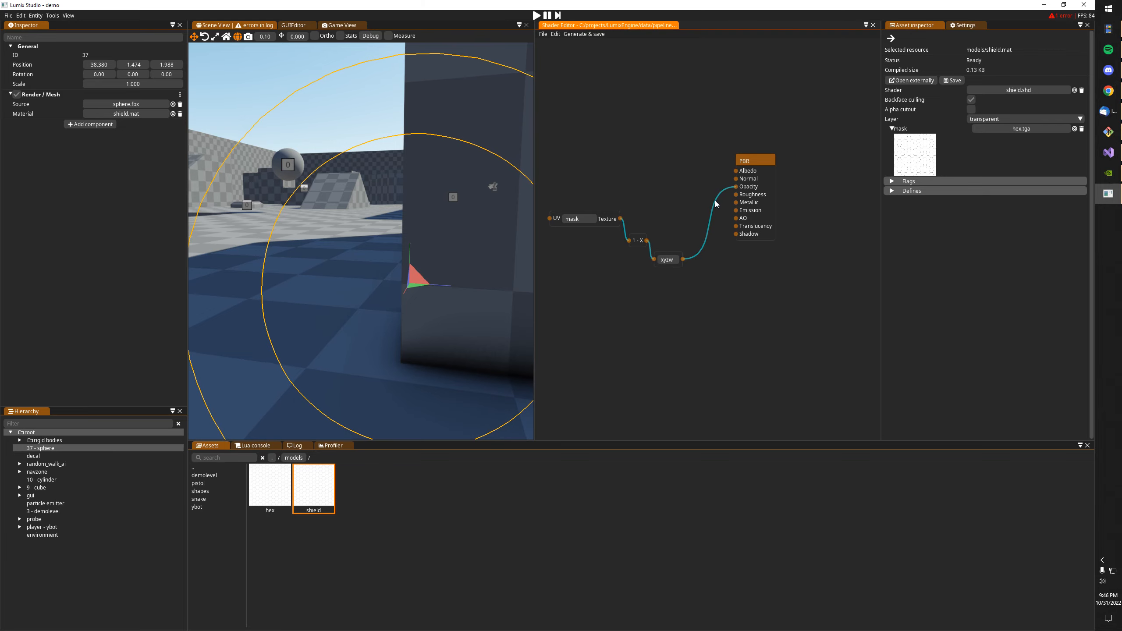
pyautogui.click(573, 36)
pyautogui.moveTo(309, 177); pyautogui.dragTo(451, 154, button='right')
pyautogui.click(543, 35)
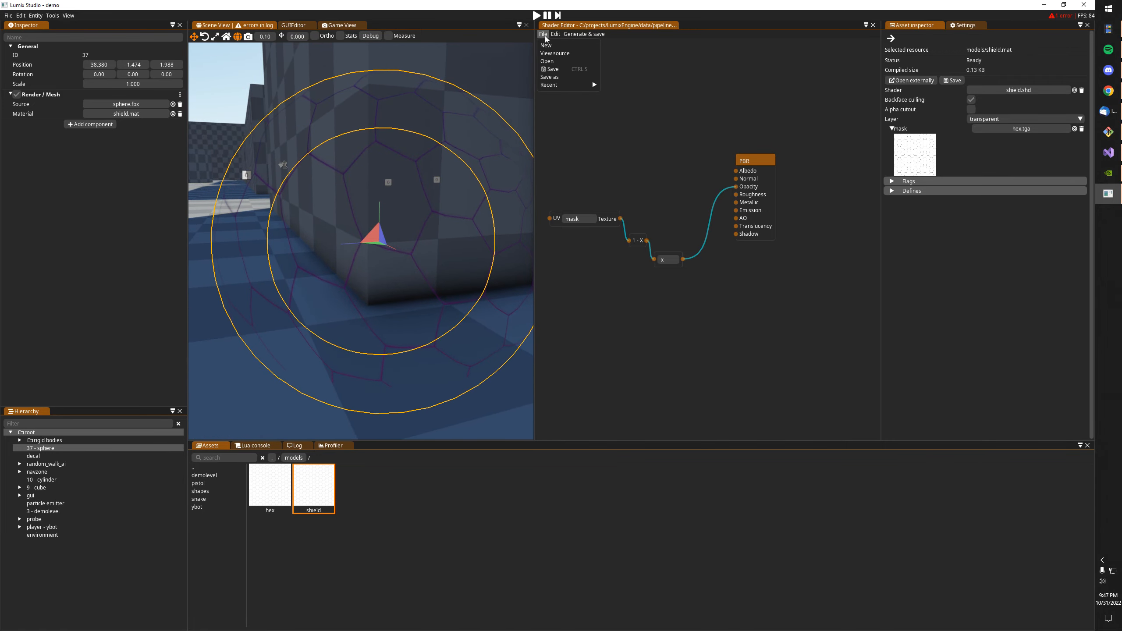
pyautogui.click(555, 69)
# - Add a white Vector 3 node with values 1.000, 1.000, 1.000 and connect it to the PBR Albedo input
pyautogui.rightClick(579, 139)
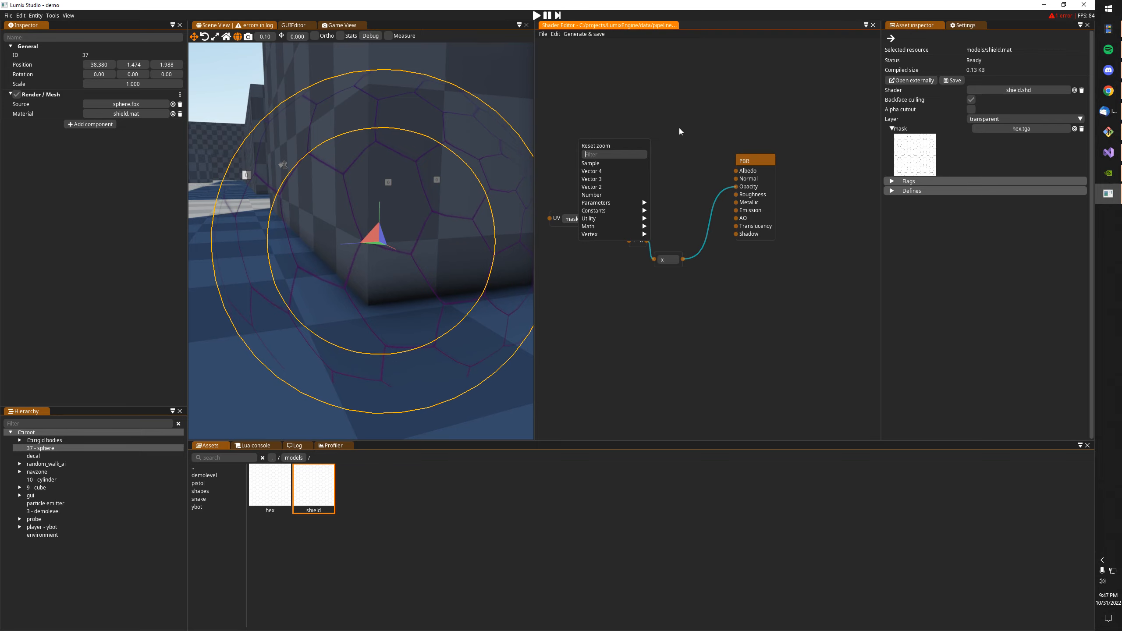
pyautogui.rightClick(646, 107)
pyautogui.click(660, 147)
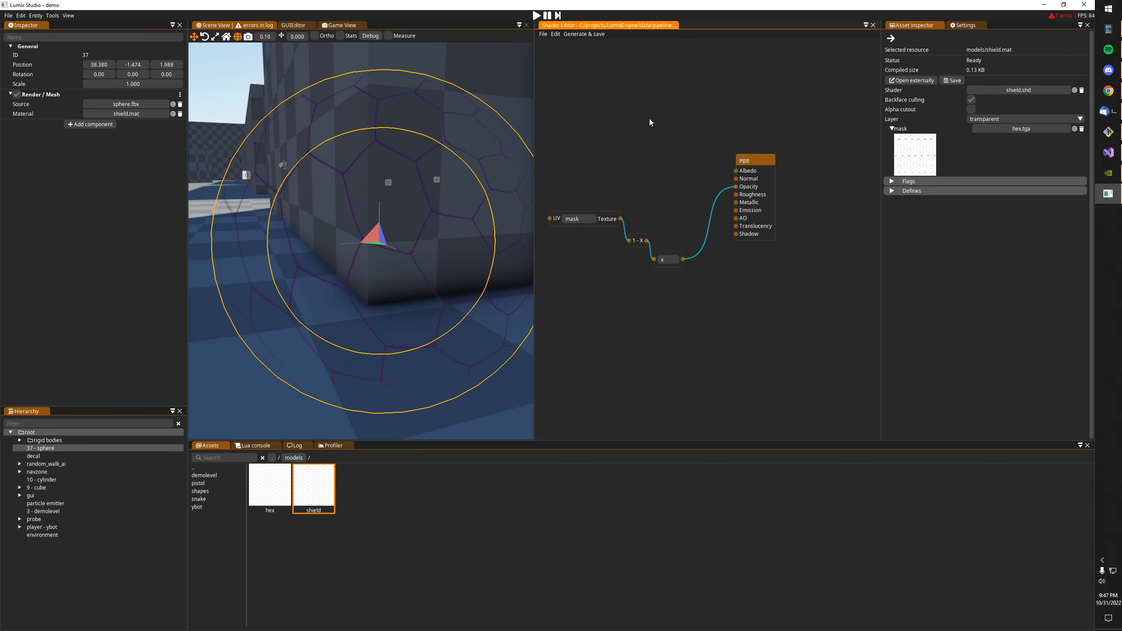
pyautogui.click(652, 147)
pyautogui.click(678, 180)
pyautogui.click(630, 95)
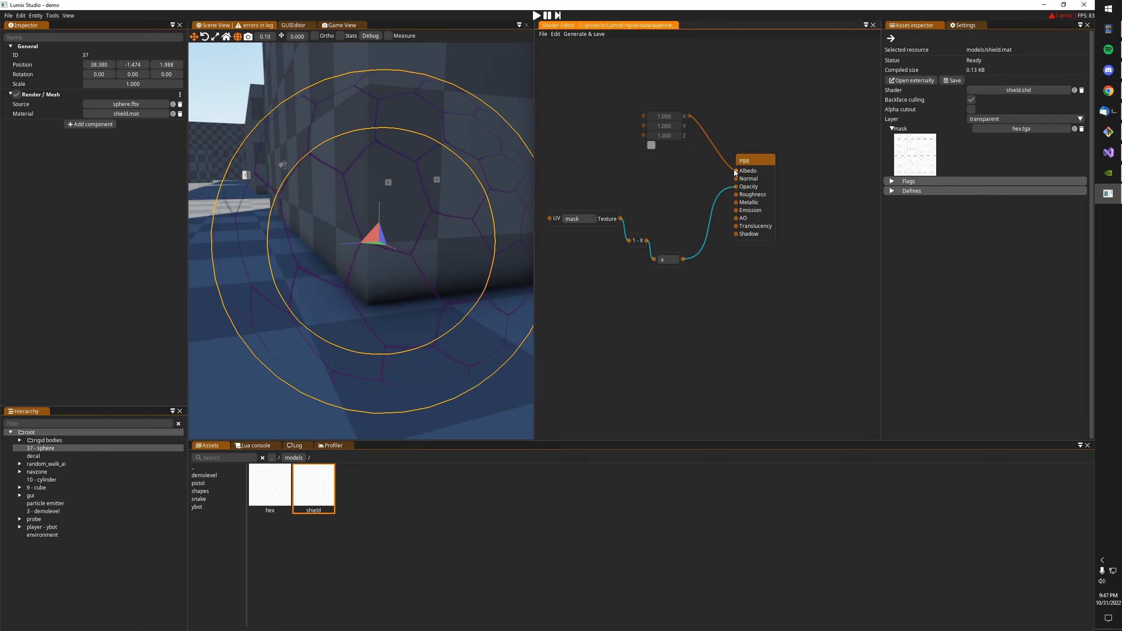
pyautogui.moveTo(736, 172); pyautogui.dragTo(736, 171)
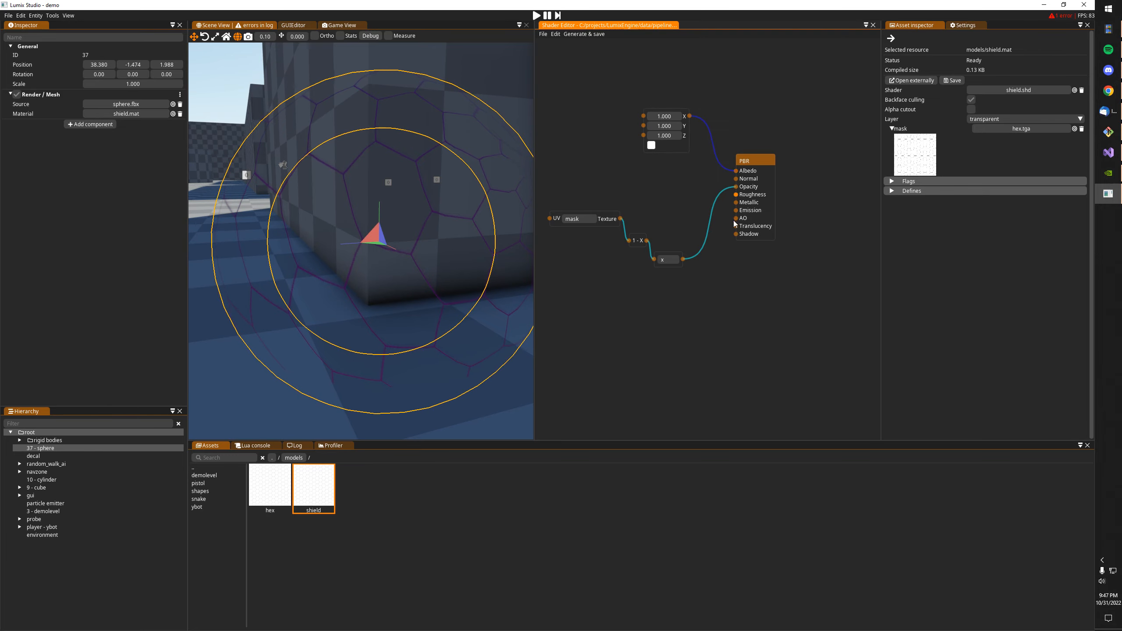
# - Add a Number node set to 1 connected to the PBR Emission input, regenerate the shader, and view the sphere
pyautogui.click(685, 310)
pyautogui.moveTo(717, 313); pyautogui.dragTo(736, 211)
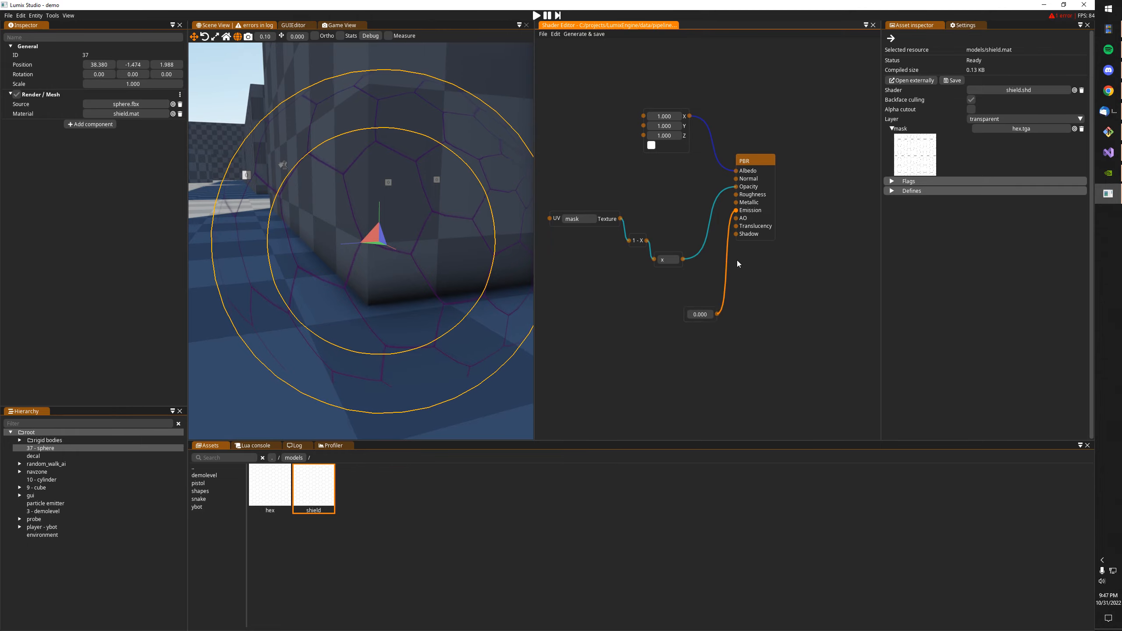
pyautogui.doubleClick(706, 314)
pyautogui.write('1')
pyautogui.press('Return')
pyautogui.click(584, 35)
pyautogui.press('s')
pyautogui.moveTo(411, 221); pyautogui.dragTo(371, 217, button='right')
# - Line up the mask, 1 - X and swizzle nodes in a row and add a Fresnel node below them
pyautogui.moveTo(713, 188); pyautogui.dragTo(766, 161, button='middle')
pyautogui.moveTo(691, 202); pyautogui.dragTo(733, 195)
pyautogui.rightClick(670, 242)
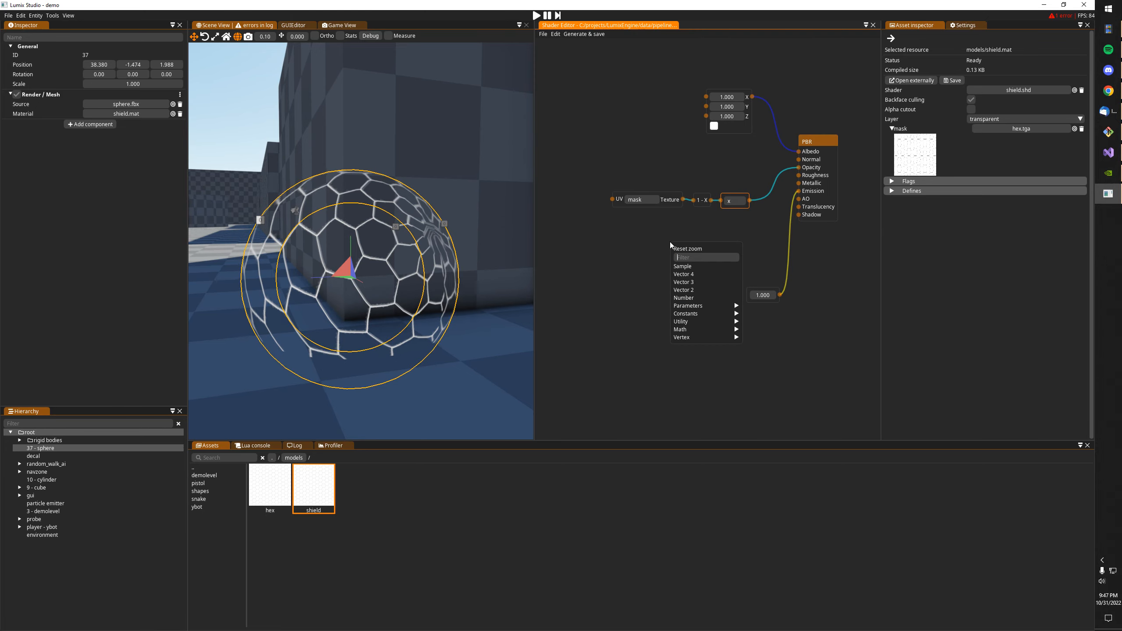
pyautogui.write('fre')
pyautogui.click(691, 266)
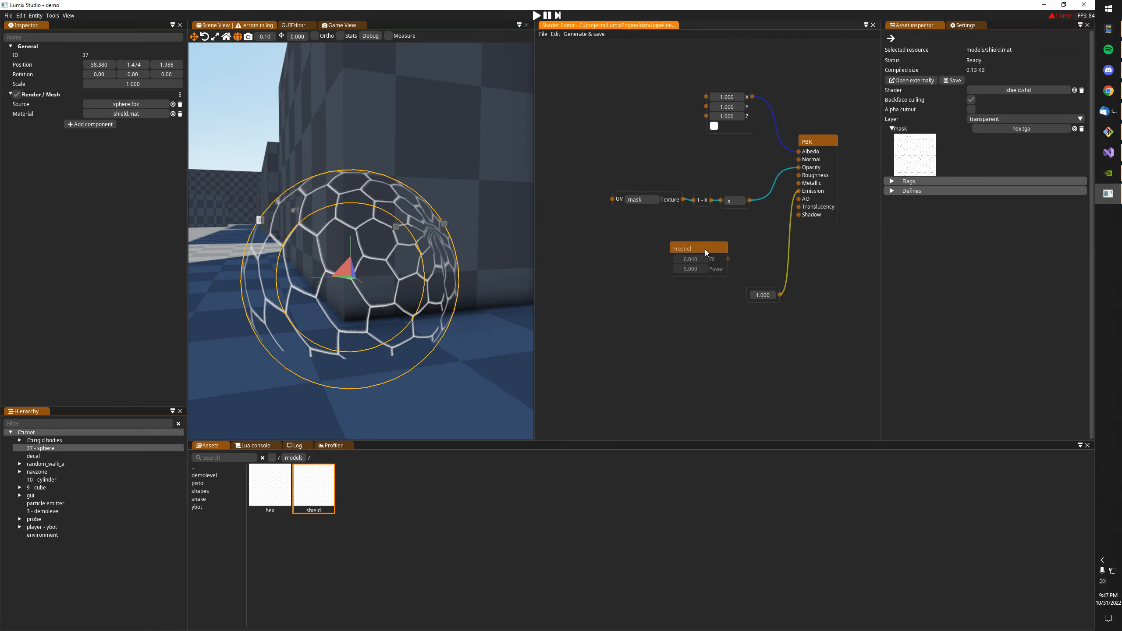
pyautogui.moveTo(654, 183)
pyautogui.mouseDown()
pyautogui.moveTo(749, 207)
pyautogui.moveTo(667, 195)
pyautogui.mouseUp()
pyautogui.moveTo(699, 237); pyautogui.dragTo(652, 224)
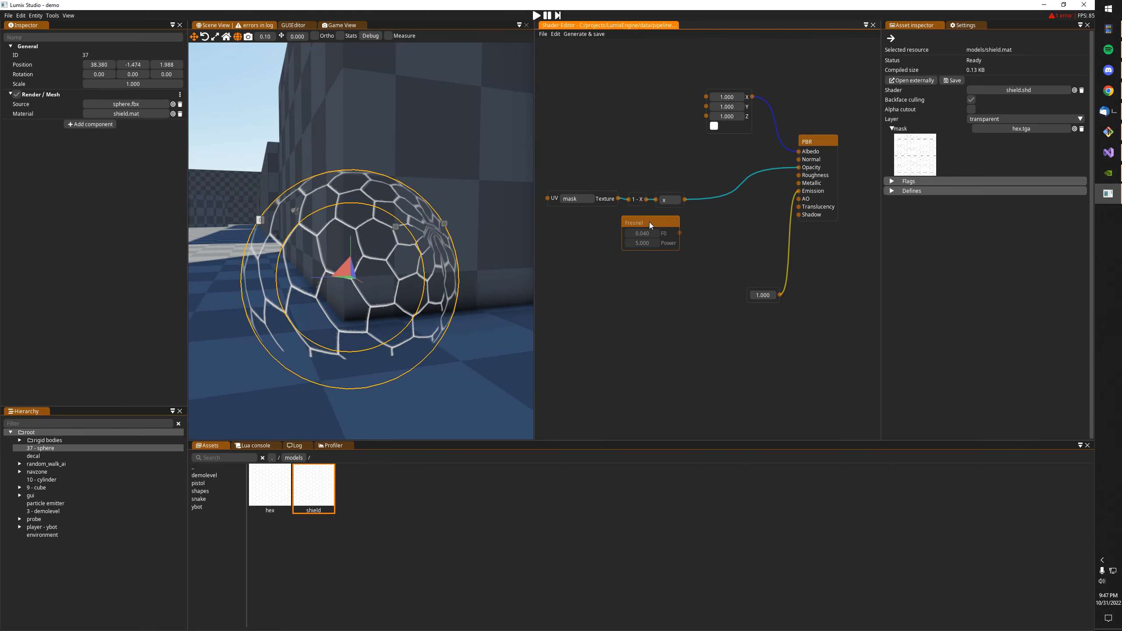
# - Add a Max node combining the swizzle and Fresnel outputs, and connect it to the PBR Opacity input
pyautogui.rightClick(699, 208)
pyautogui.write('max')
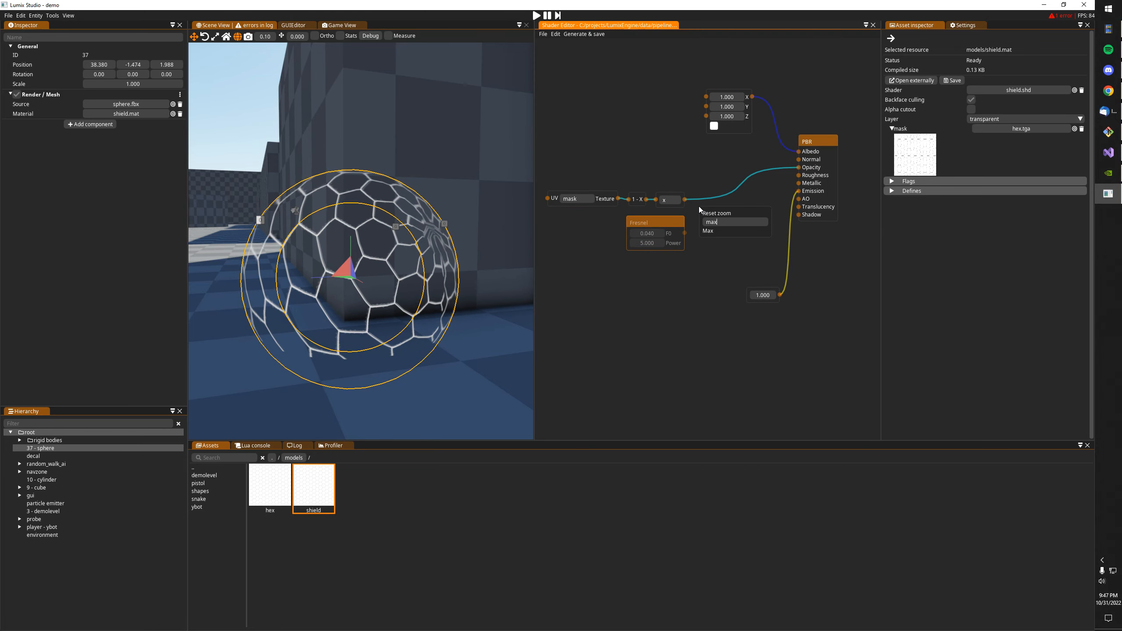
pyautogui.click(717, 230)
pyautogui.moveTo(685, 200); pyautogui.dragTo(800, 168)
# - Save the shader graph, regenerate the shader, and view the sphere's Fresnel edge
pyautogui.click(544, 34)
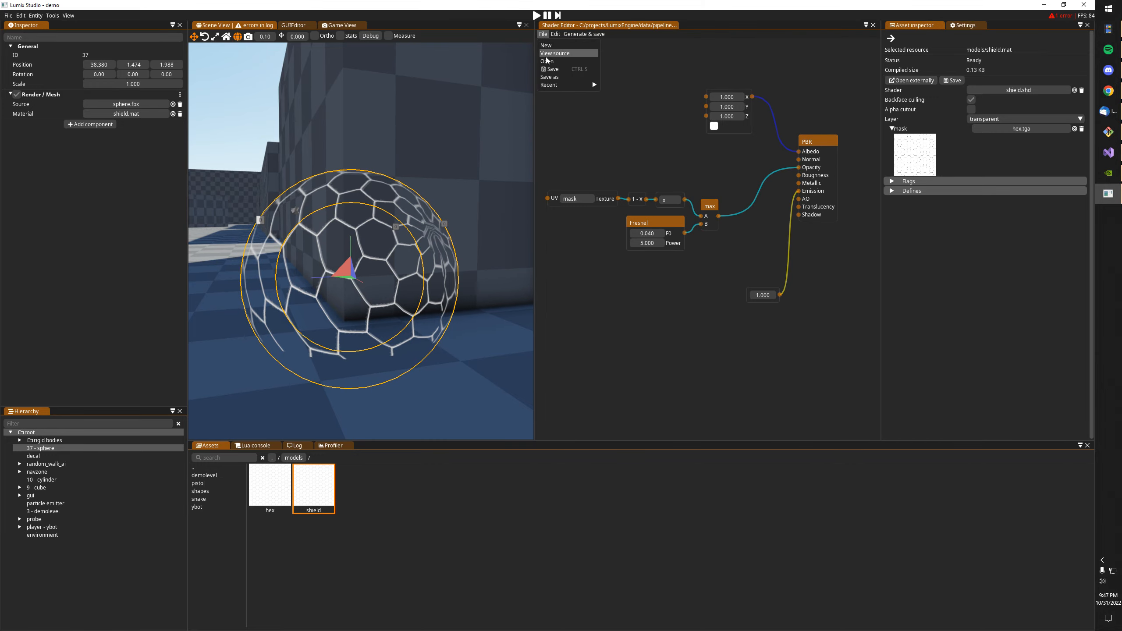
pyautogui.click(550, 61)
pyautogui.press('Escape')
pyautogui.click(543, 35)
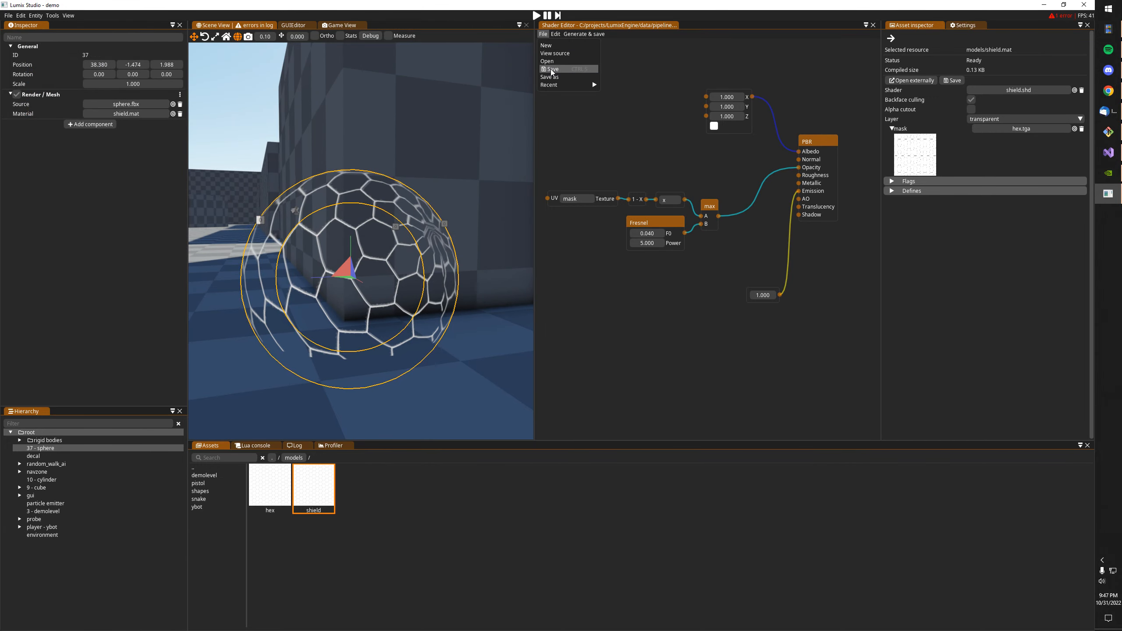
pyautogui.click(551, 69)
pyautogui.click(578, 35)
pyautogui.moveTo(412, 226); pyautogui.dragTo(442, 230, button='right')
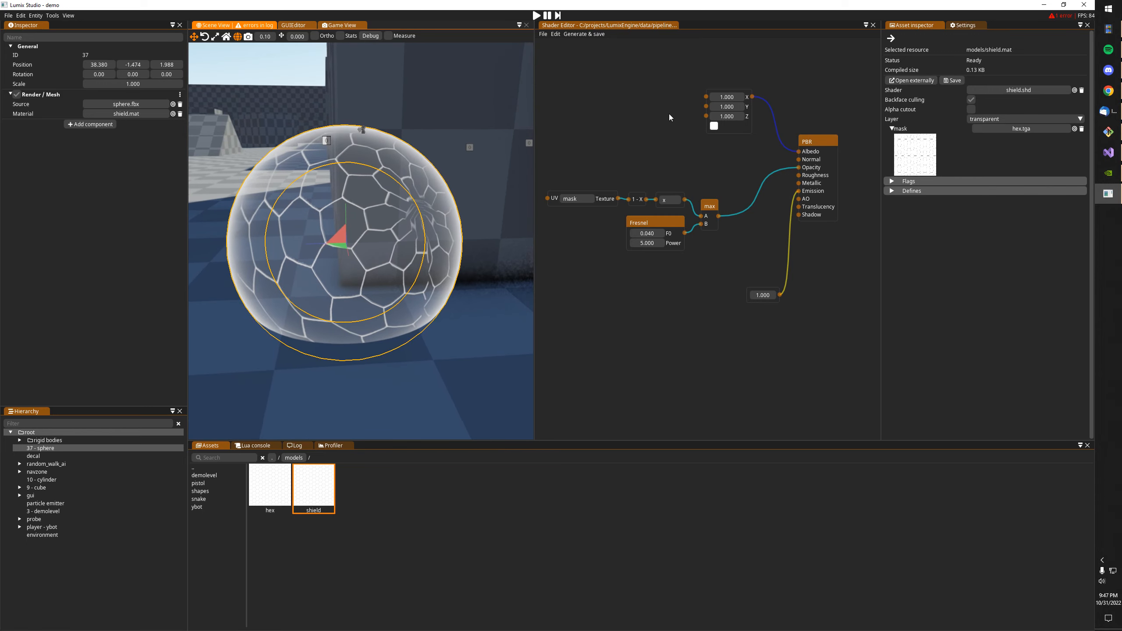
# - Add a UV0 node and a Time node in front of the mask texture node
pyautogui.moveTo(688, 317); pyautogui.dragTo(745, 300, button='middle')
pyautogui.rightClick(558, 187)
pyautogui.write('uv')
pyautogui.click(565, 211)
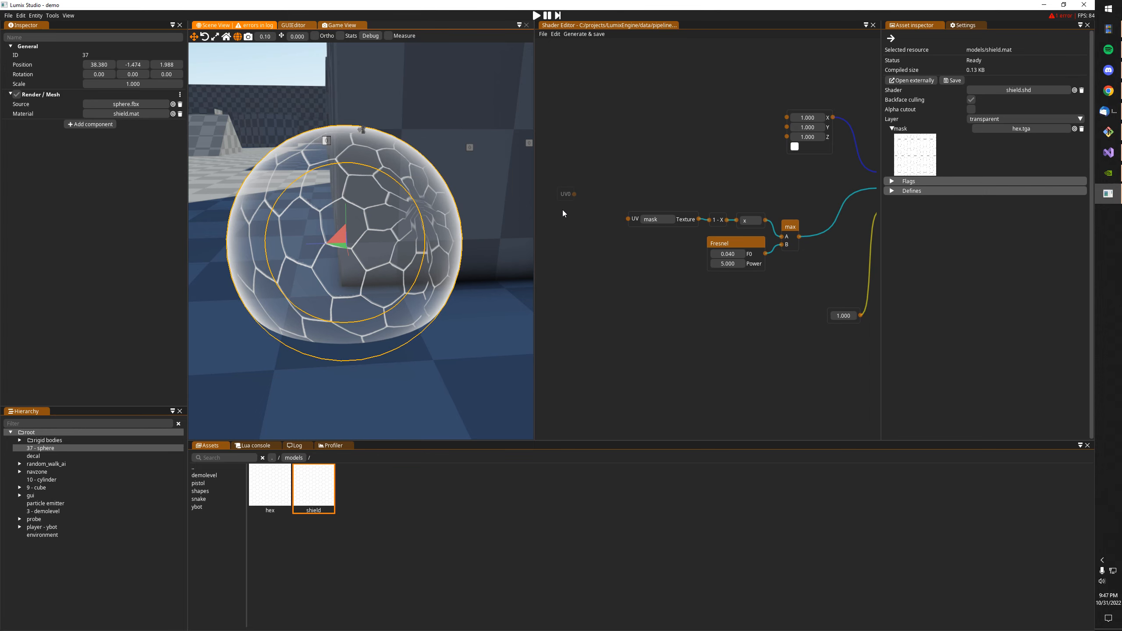
pyautogui.rightClick(563, 211)
pyautogui.write('time')
pyautogui.press('Return')
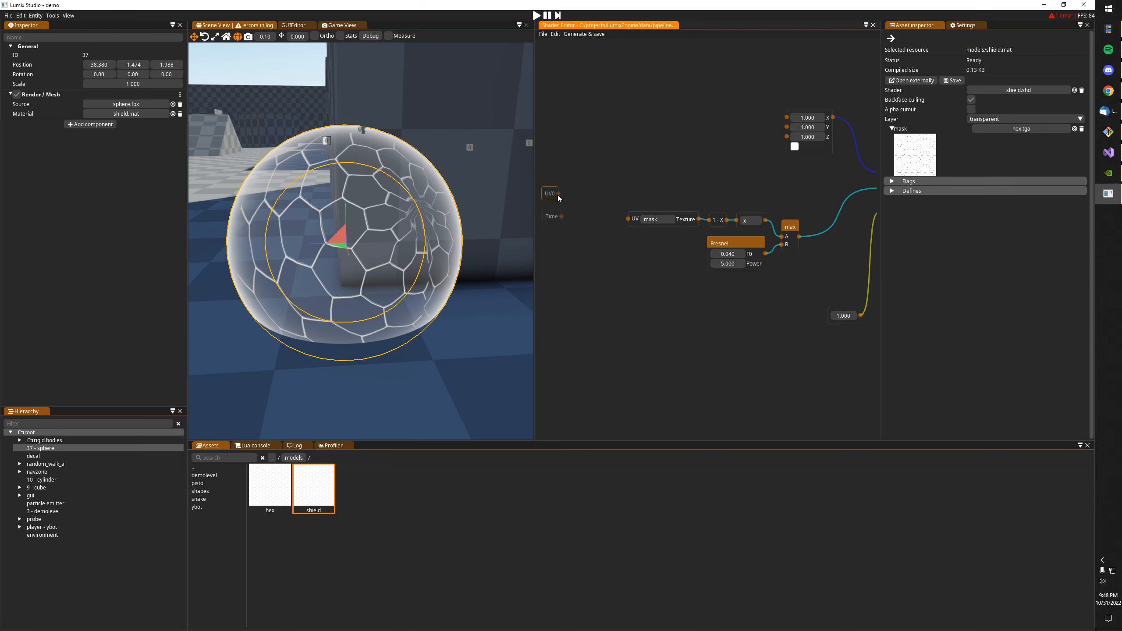
# - Add UV0 and Time together with an Add node feeding the mask's UV input, then regenerate the shader and view the sphere
pyautogui.click(566, 199)
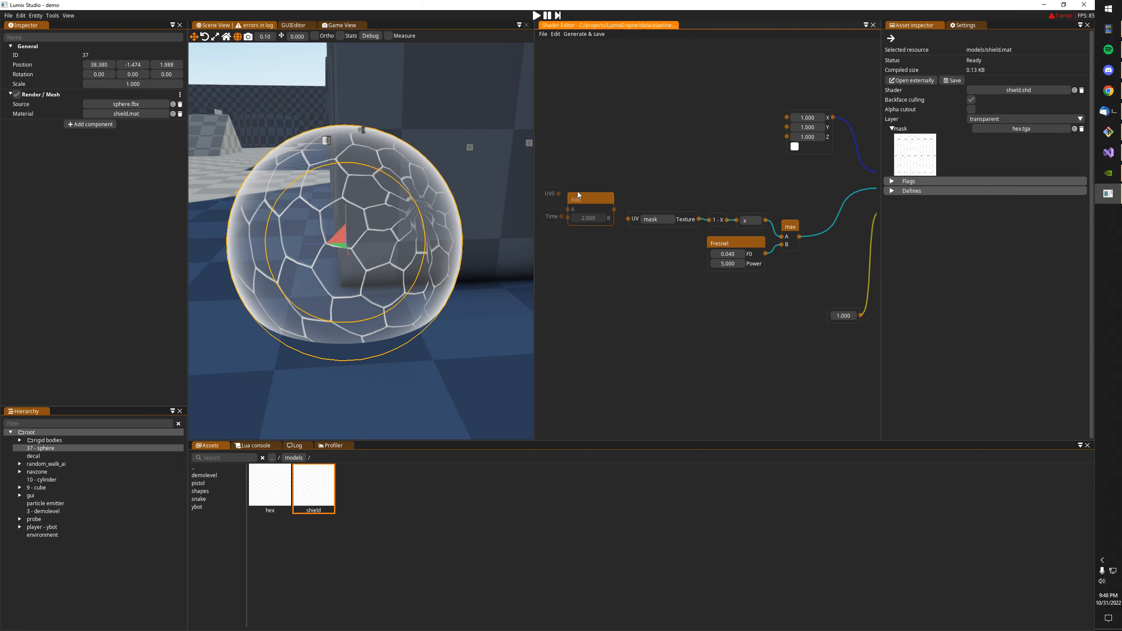
pyautogui.moveTo(569, 209)
pyautogui.mouseDown()
pyautogui.moveTo(560, 195)
pyautogui.moveTo(568, 217)
pyautogui.moveTo(627, 223)
pyautogui.moveTo(583, 193)
pyautogui.mouseUp()
pyautogui.click(580, 37)
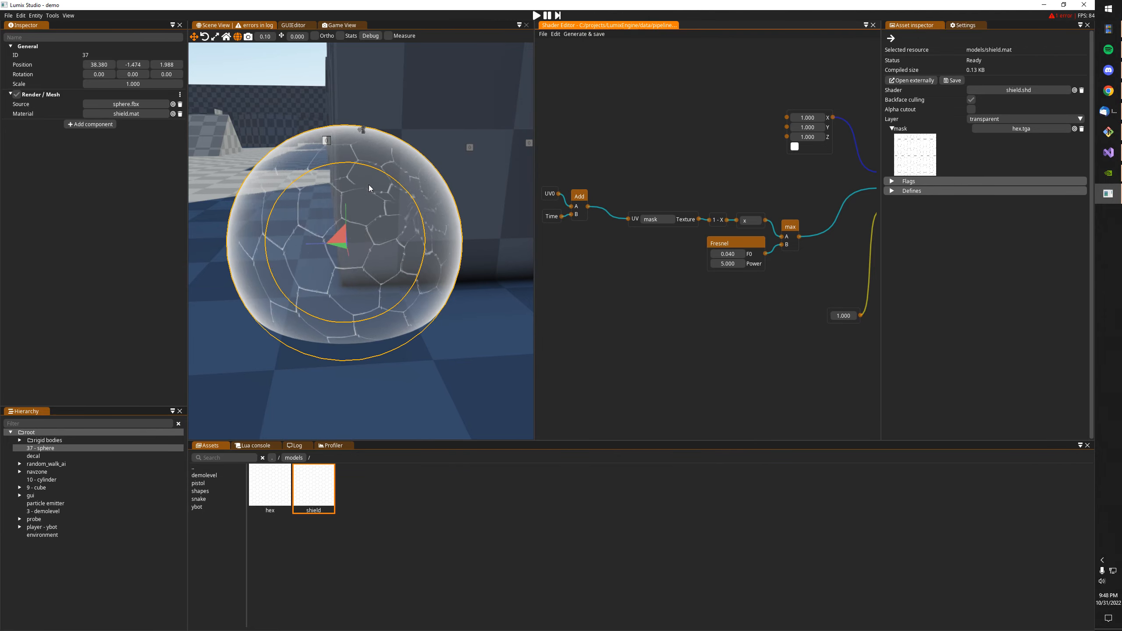
pyautogui.press('d')
pyautogui.press('a')
pyautogui.moveTo(329, 158); pyautogui.dragTo(358, 173, button='right')
# - Insert a Multiply node with B set to 0.3 between Time and the Add node, then regenerate the shader
pyautogui.moveTo(549, 219); pyautogui.dragTo(532, 223)
pyautogui.moveTo(628, 168); pyautogui.dragTo(747, 149, button='middle')
pyautogui.moveTo(695, 182); pyautogui.dragTo(716, 186)
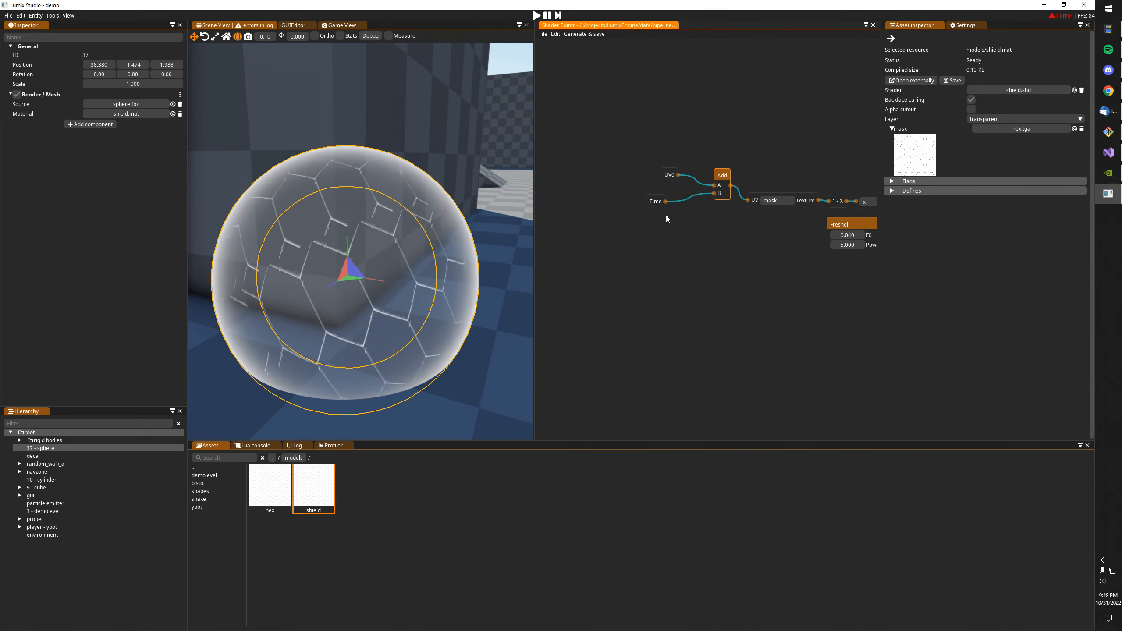
pyautogui.press('m')
pyautogui.click(677, 210)
pyautogui.moveTo(679, 225); pyautogui.dragTo(715, 193)
pyautogui.doubleClick(698, 235)
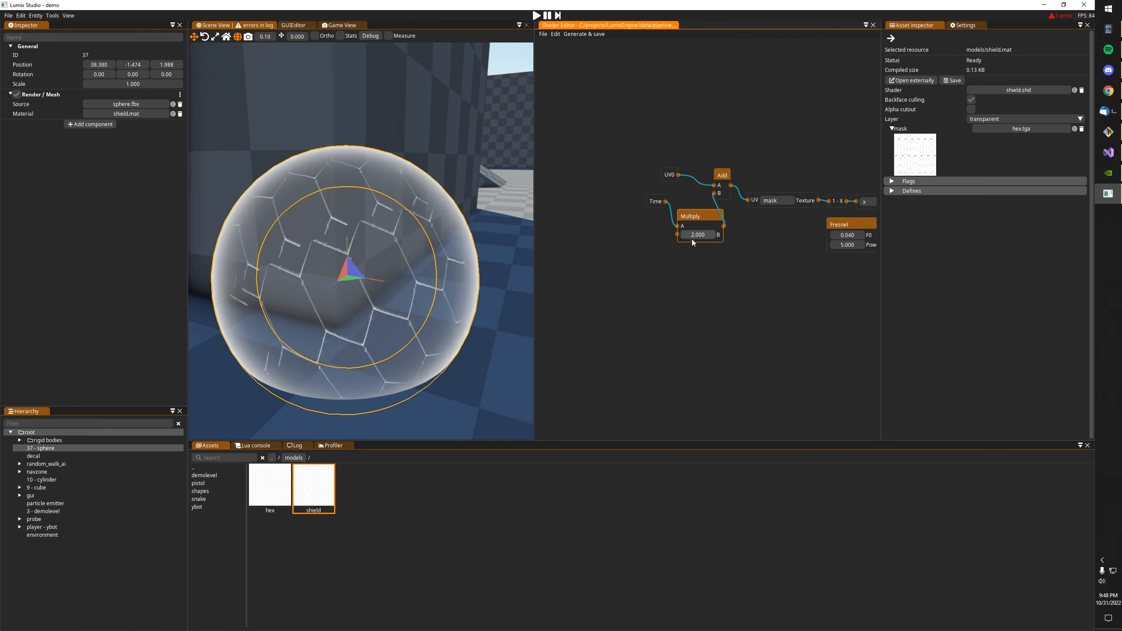
pyautogui.write('0.3')
pyautogui.press('Return')
pyautogui.click(575, 34)
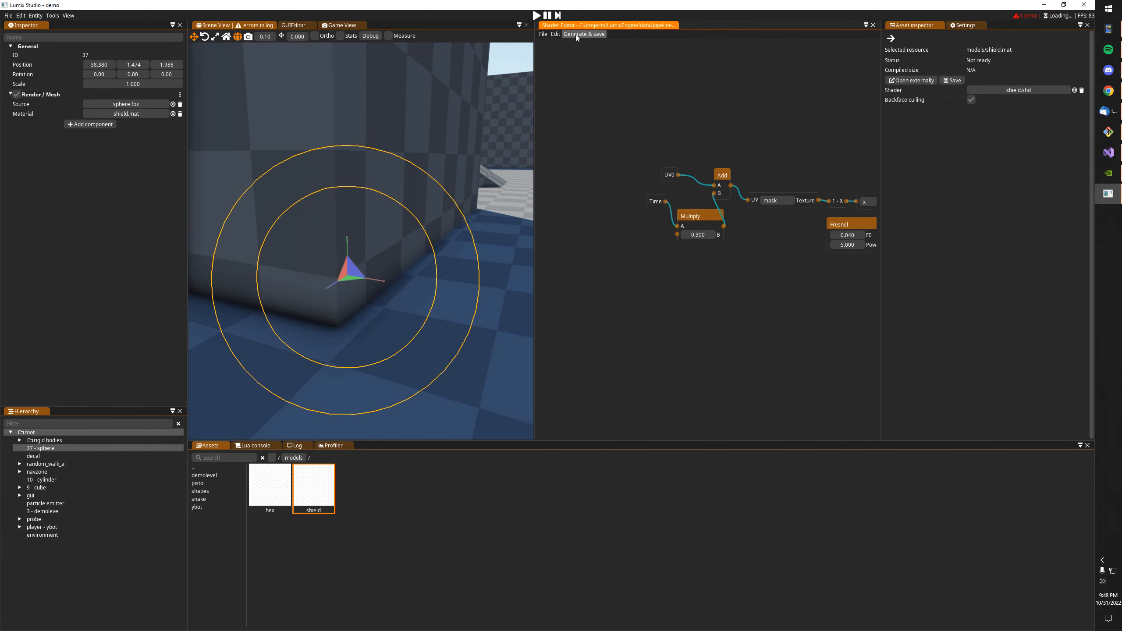
# - Insert a Multiply node between UV0 and the A input of the Add node
pyautogui.moveTo(669, 175); pyautogui.dragTo(647, 172)
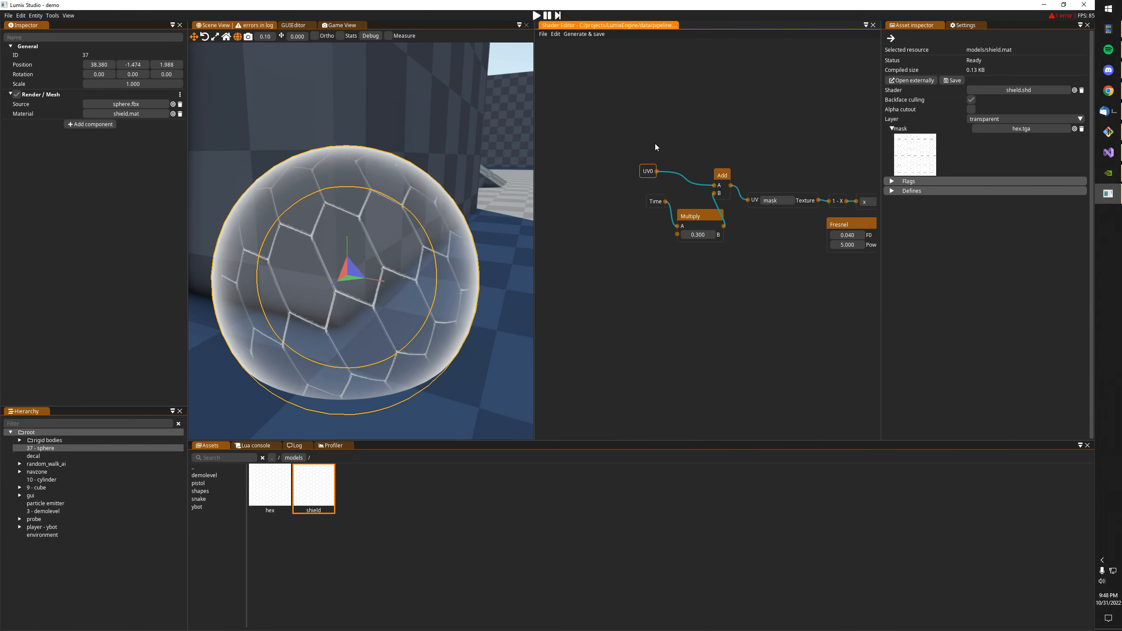
pyautogui.click(668, 152)
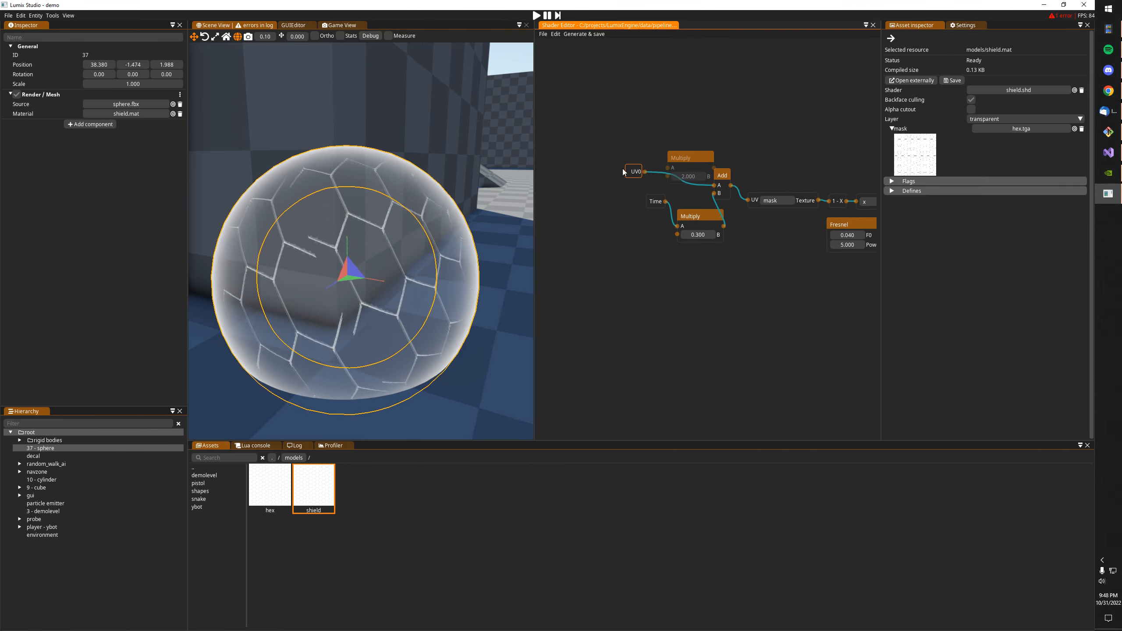
pyautogui.moveTo(676, 158); pyautogui.dragTo(650, 157)
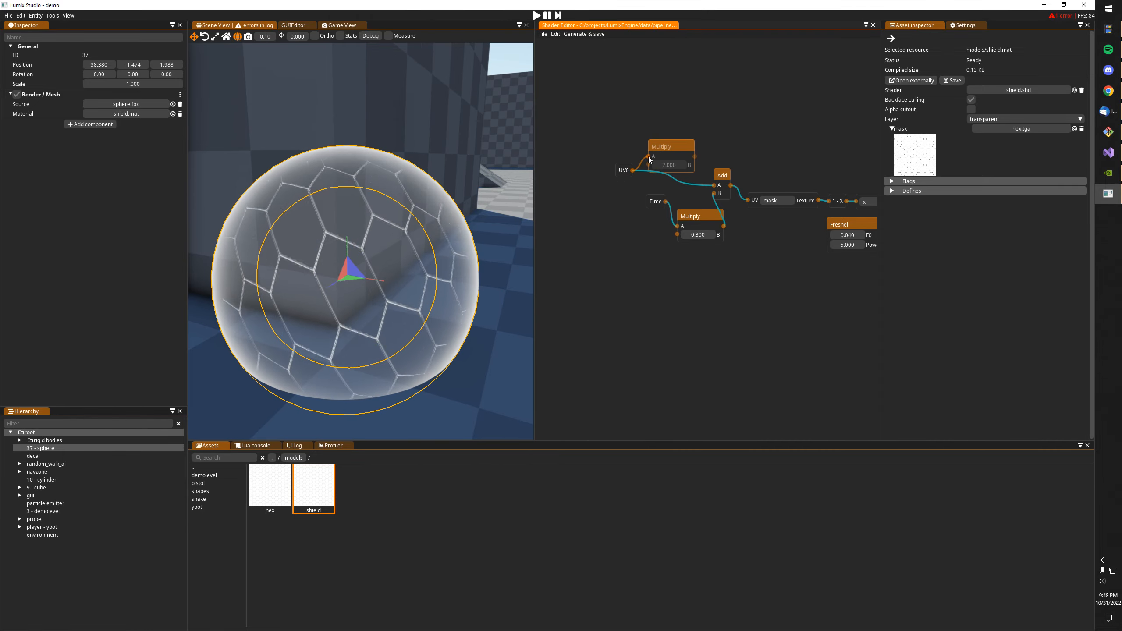
pyautogui.moveTo(716, 189); pyautogui.dragTo(715, 186)
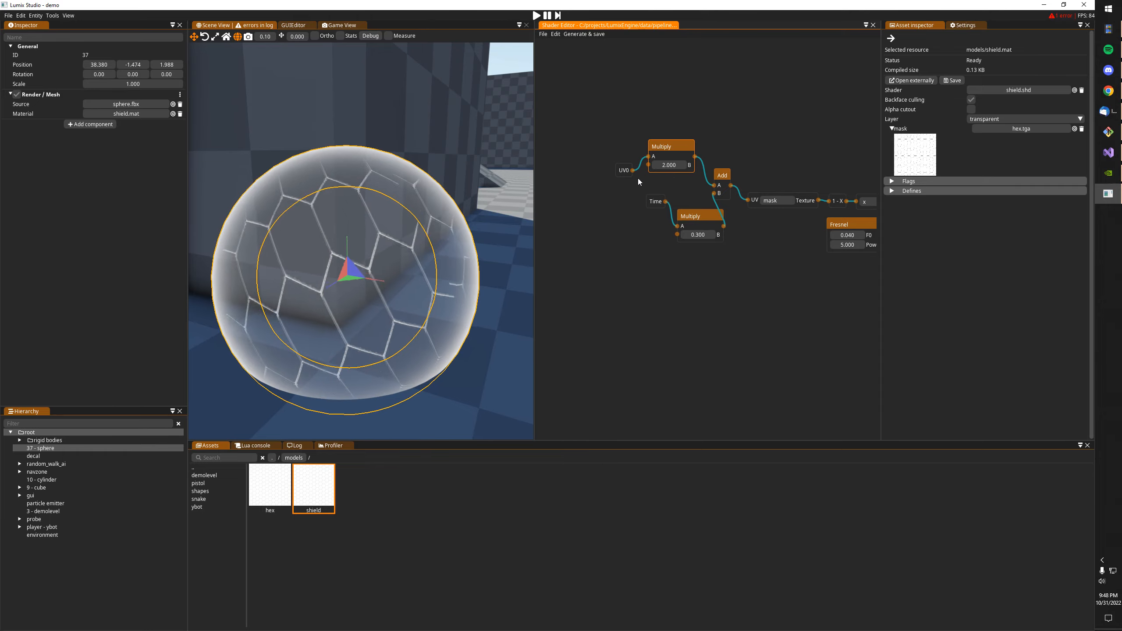
# - Add a scalar parameter named uv_scale as the B input of the UV0 Multiply node, then regenerate and save the shader
pyautogui.rightClick(599, 190)
pyautogui.moveTo(622, 254)
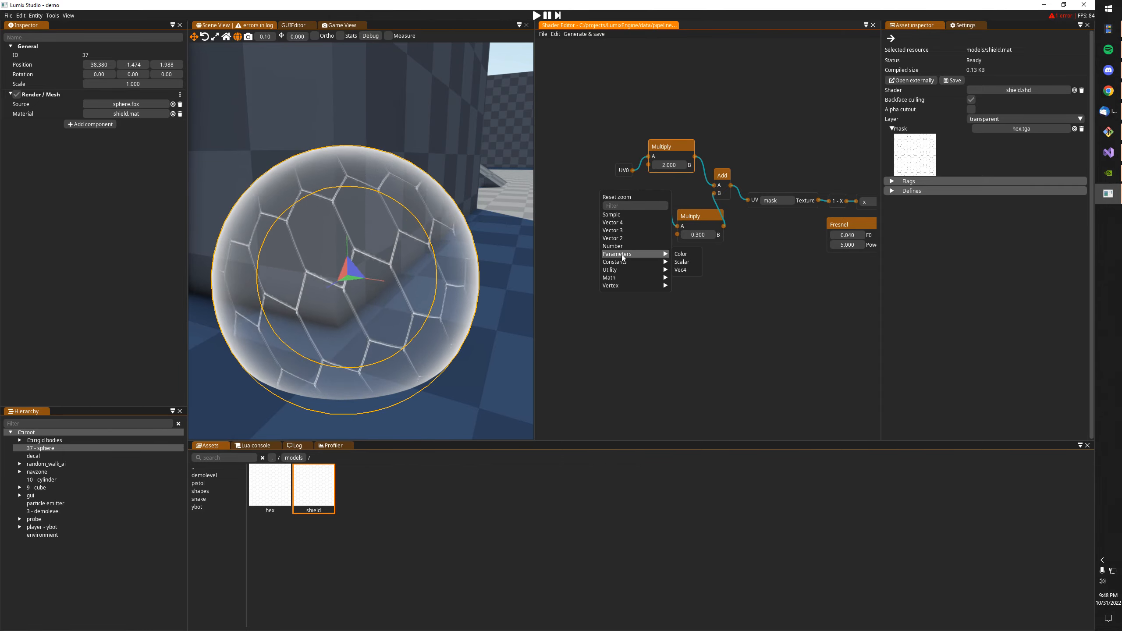
pyautogui.click(682, 262)
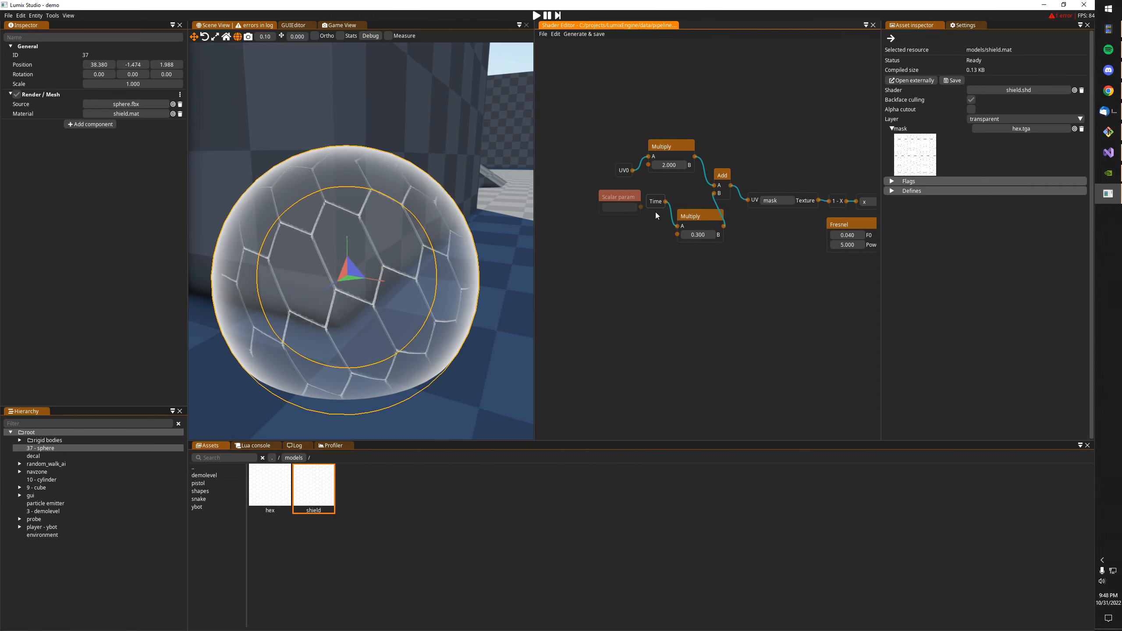
pyautogui.moveTo(656, 202); pyautogui.dragTo(643, 240)
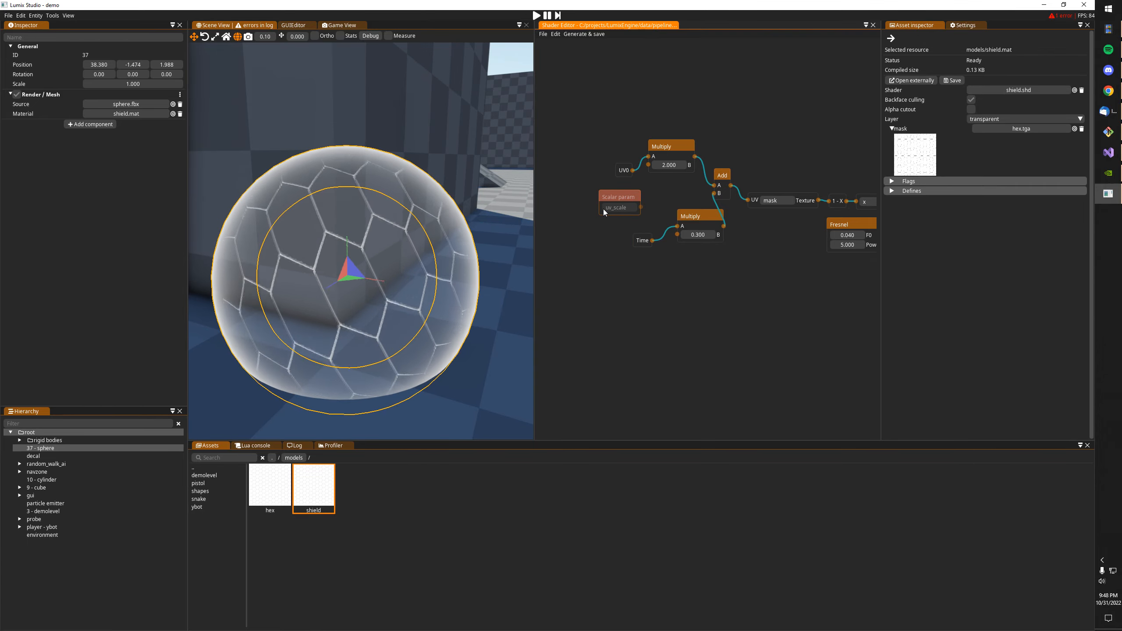
pyautogui.moveTo(641, 207); pyautogui.dragTo(649, 165)
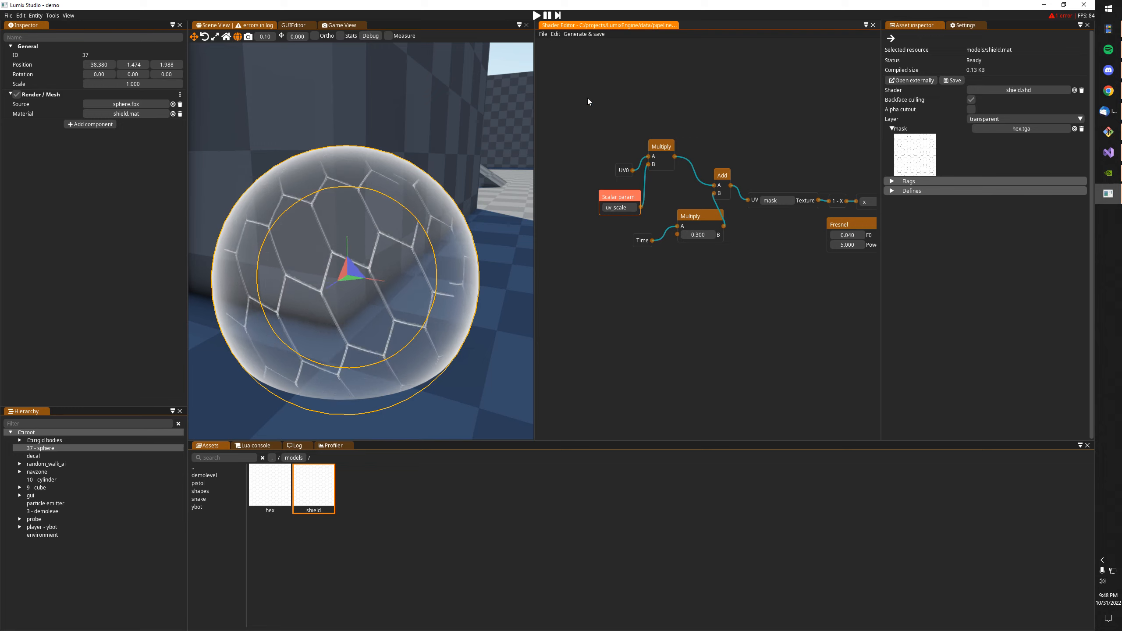
pyautogui.click(568, 34)
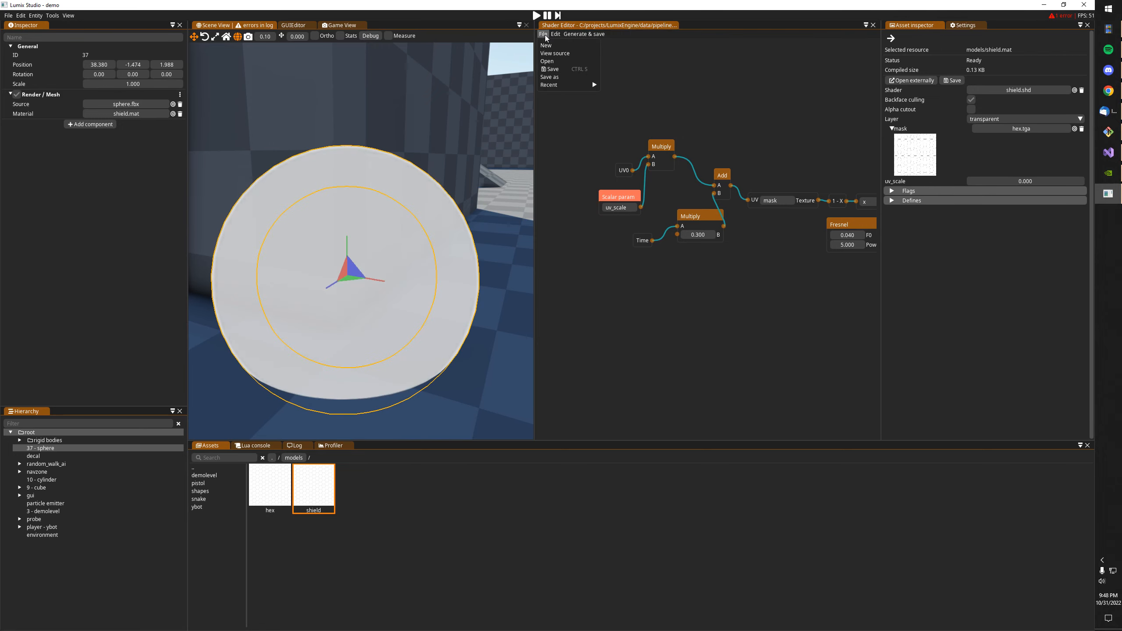
pyautogui.click(543, 34)
pyautogui.click(553, 70)
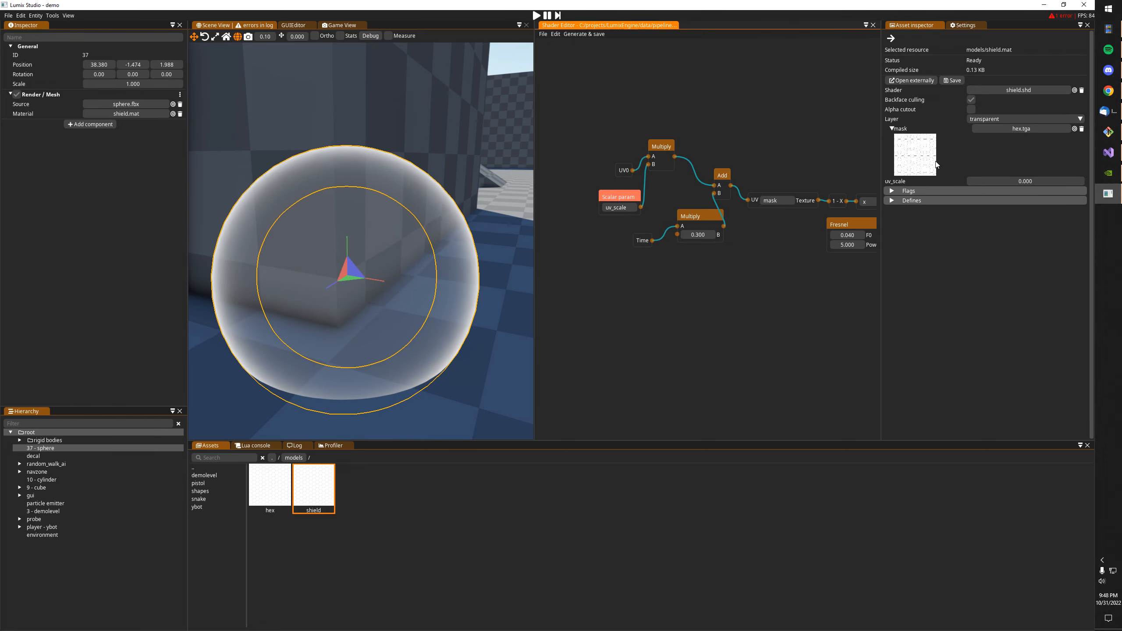
# - Try uv_scale values of 1, 5 and 2 on the shield material and set it to 3
pyautogui.doubleClick(1011, 179)
pyautogui.write('1')
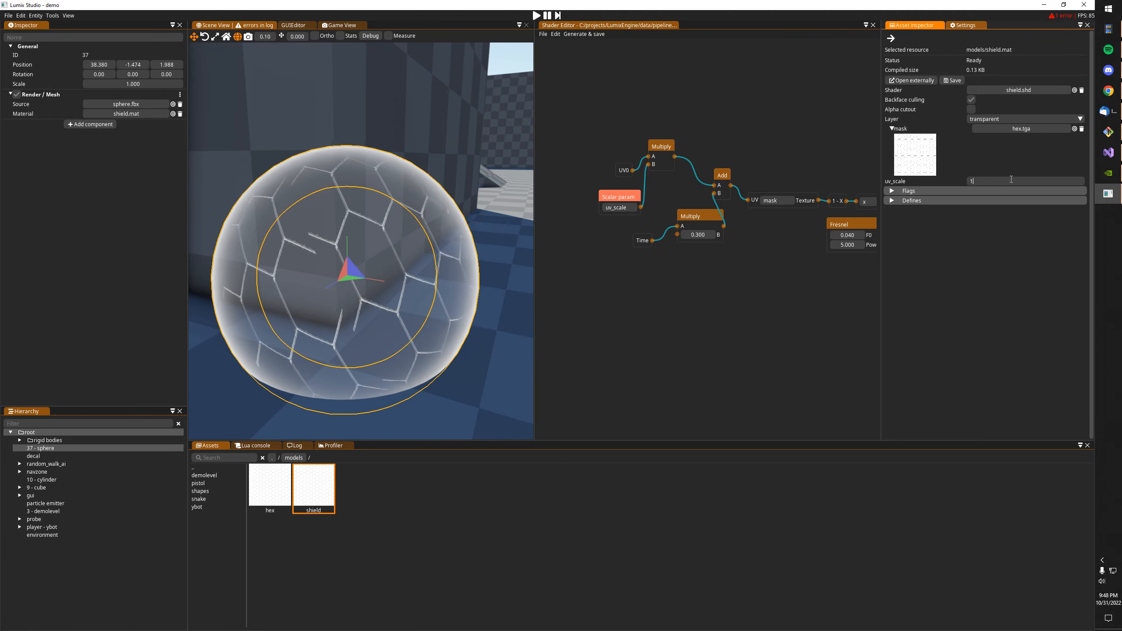
pyautogui.press('BackSpace')
pyautogui.write('5')
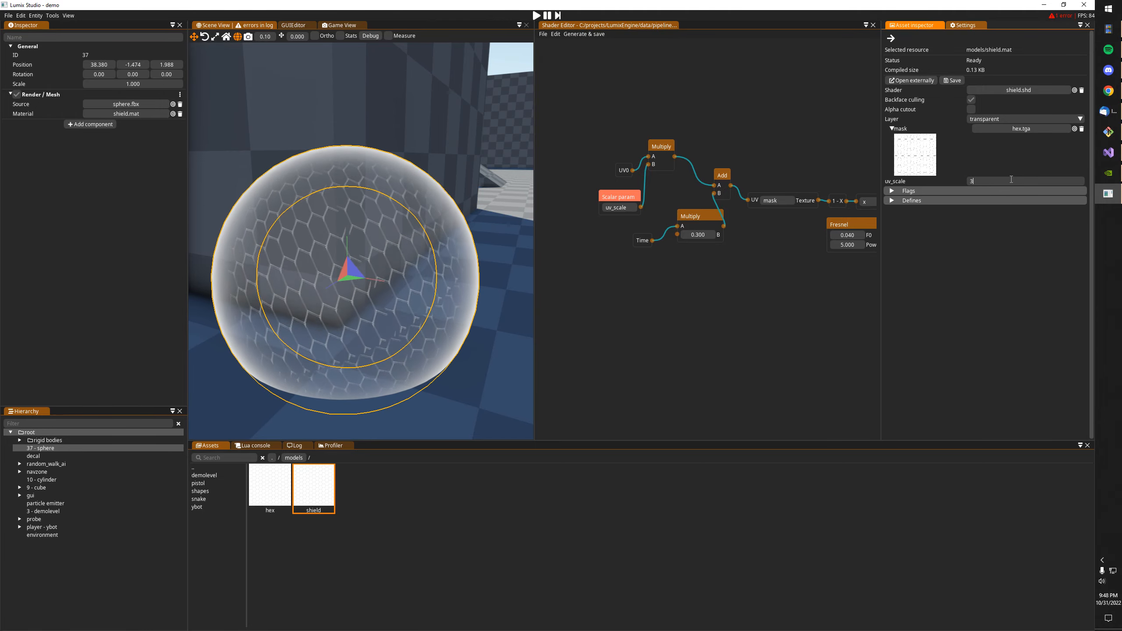
pyautogui.press('BackSpace')
pyautogui.write('3')
pyautogui.press('BackSpace')
pyautogui.write('2')
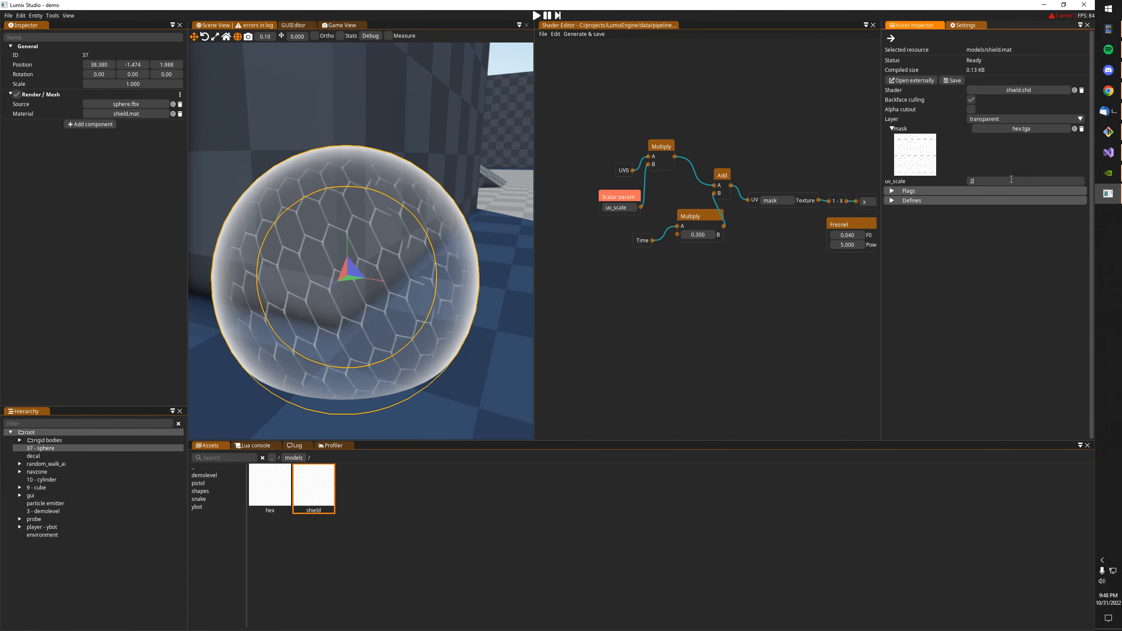
pyautogui.write('3')
pyautogui.moveTo(667, 147); pyautogui.dragTo(437, 201, button='middle')
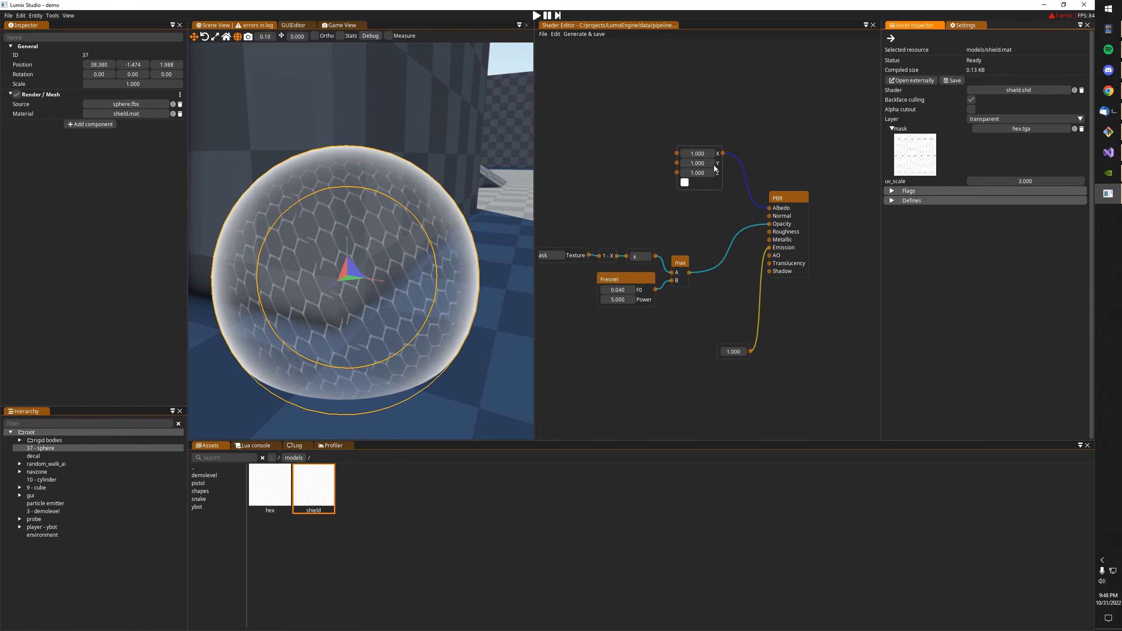
pyautogui.rightClick(683, 110)
pyautogui.moveTo(711, 190)
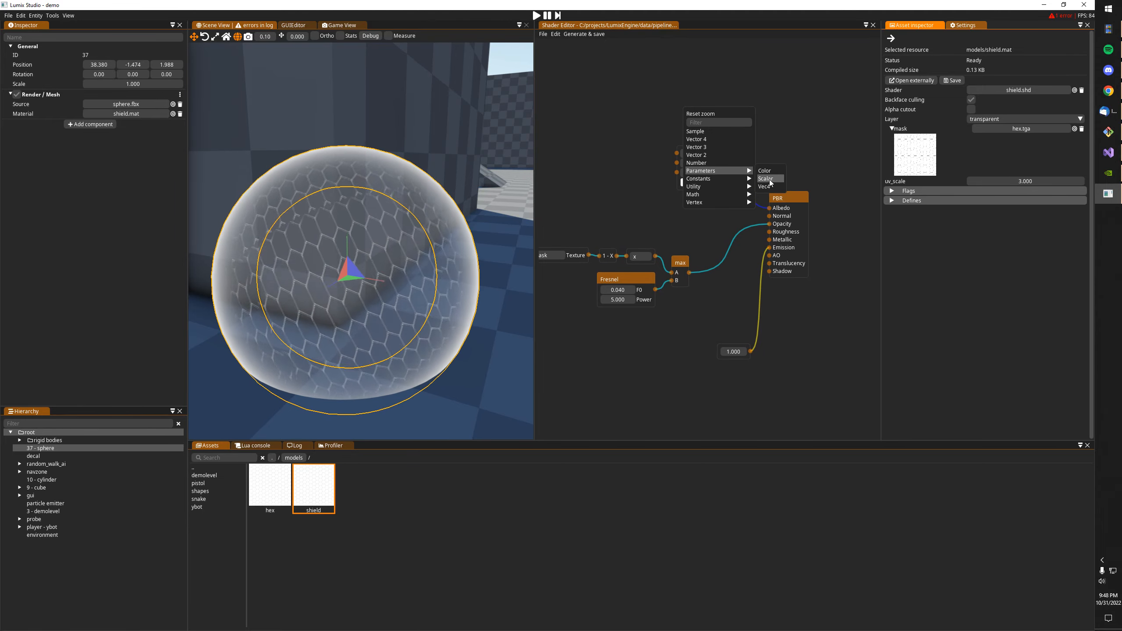
pyautogui.click(790, 124)
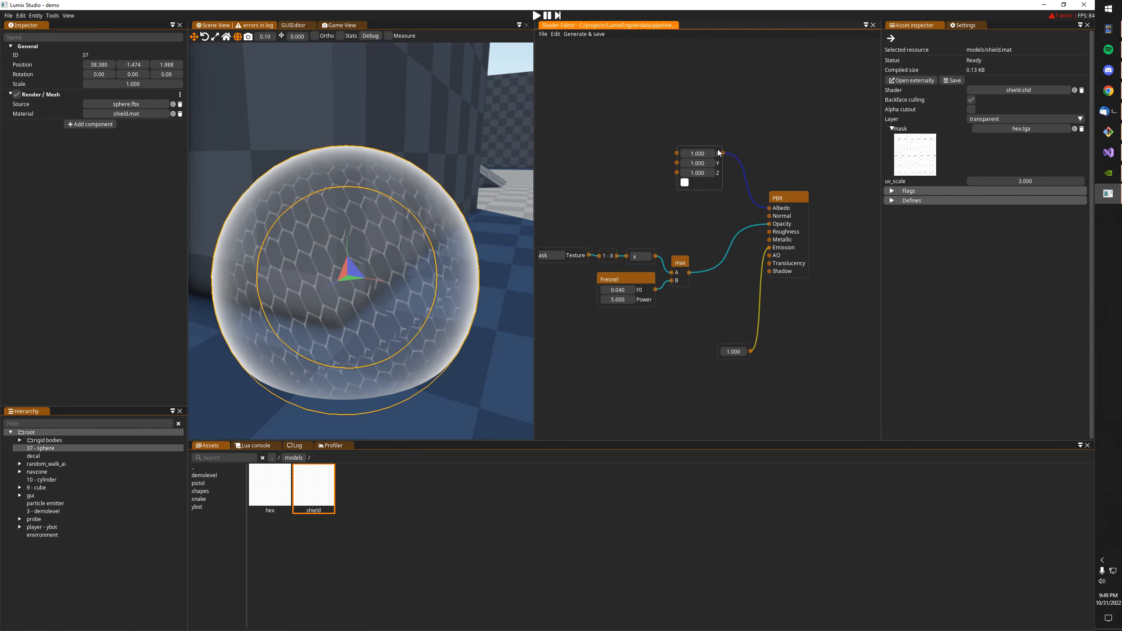
# - Change the Albedo Vector 3 colour to yellow with values 1.000, 0.802, 0.000, then regenerate the shader and view the sphere
pyautogui.moveTo(718, 152); pyautogui.dragTo(712, 162)
pyautogui.click(679, 192)
pyautogui.click(779, 213)
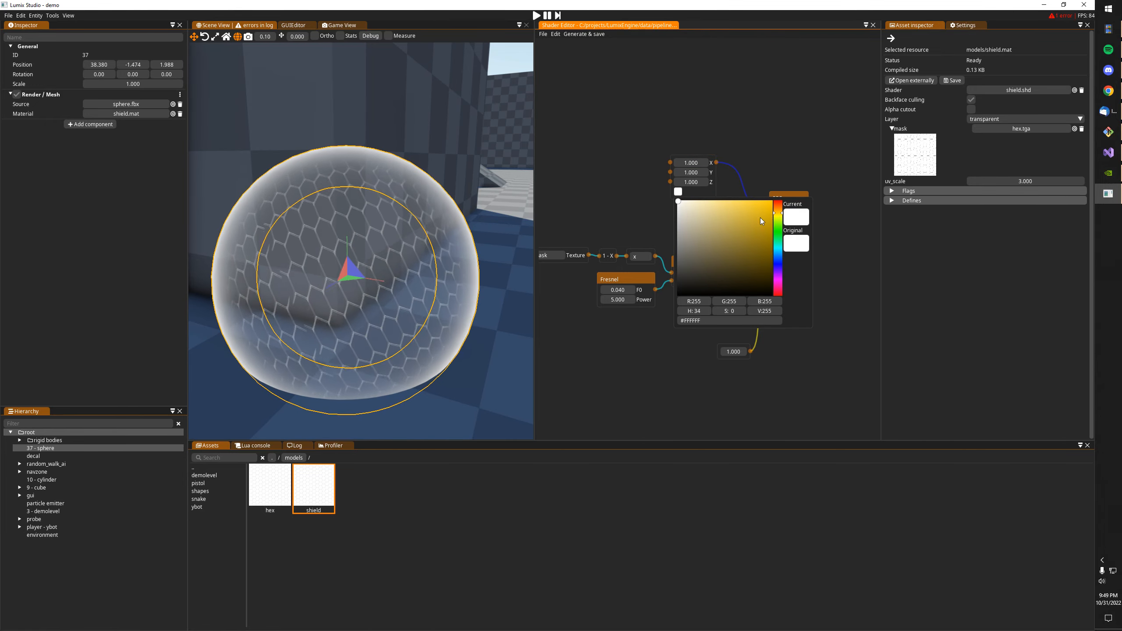
pyautogui.moveTo(760, 217); pyautogui.dragTo(773, 201)
pyautogui.click(596, 148)
pyautogui.click(578, 37)
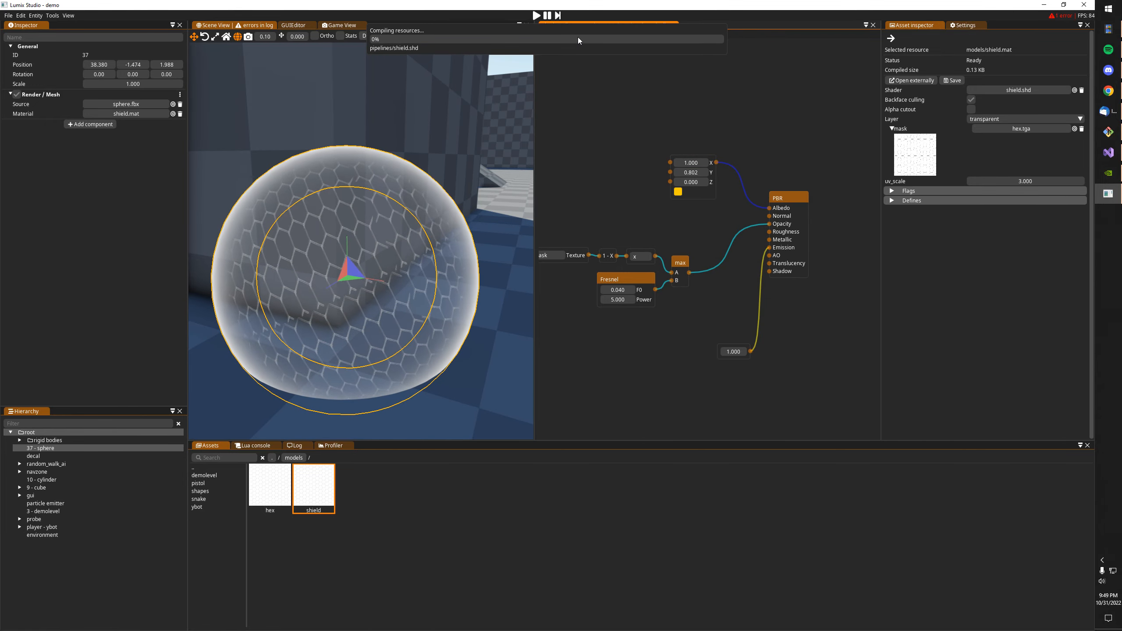
pyautogui.moveTo(361, 241); pyautogui.dragTo(720, 292, button='right')
# - Add a Pixel depth node below the Fresnel node and place a Scene depth node directly beneath it
pyautogui.rightClick(630, 283)
pyautogui.write('pixel')
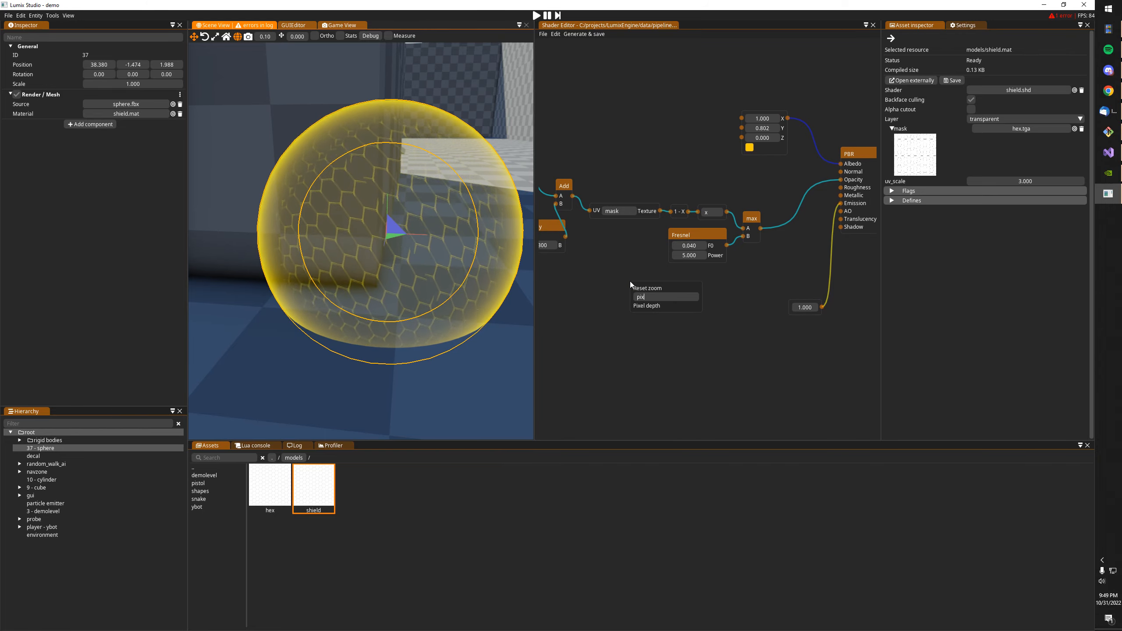
pyautogui.click(646, 305)
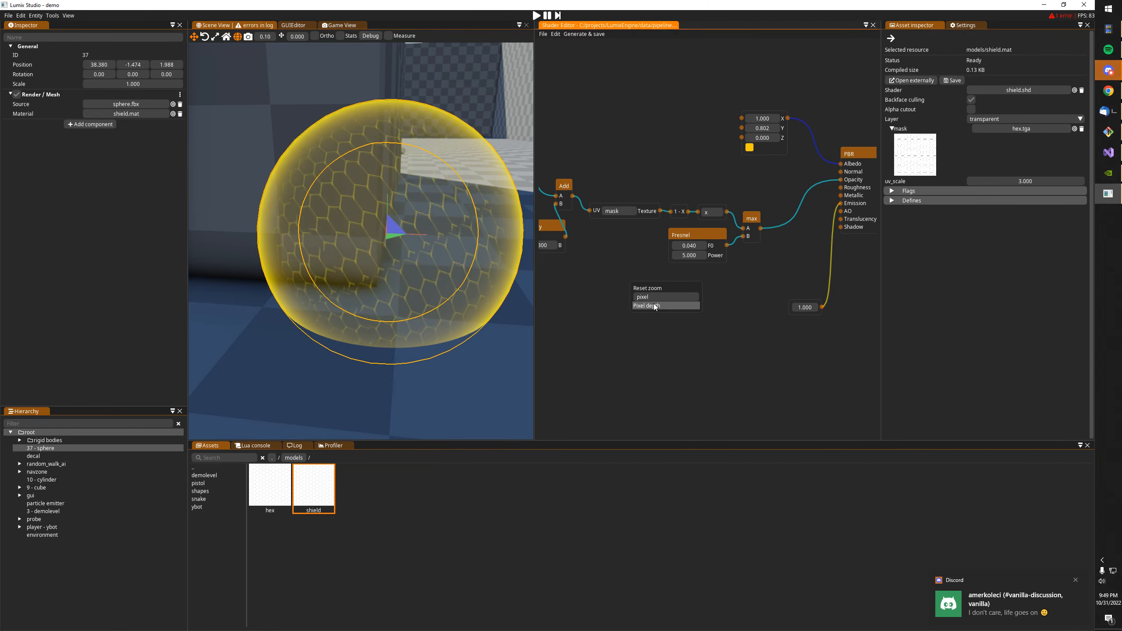
pyautogui.rightClick(632, 313)
pyautogui.write('sce')
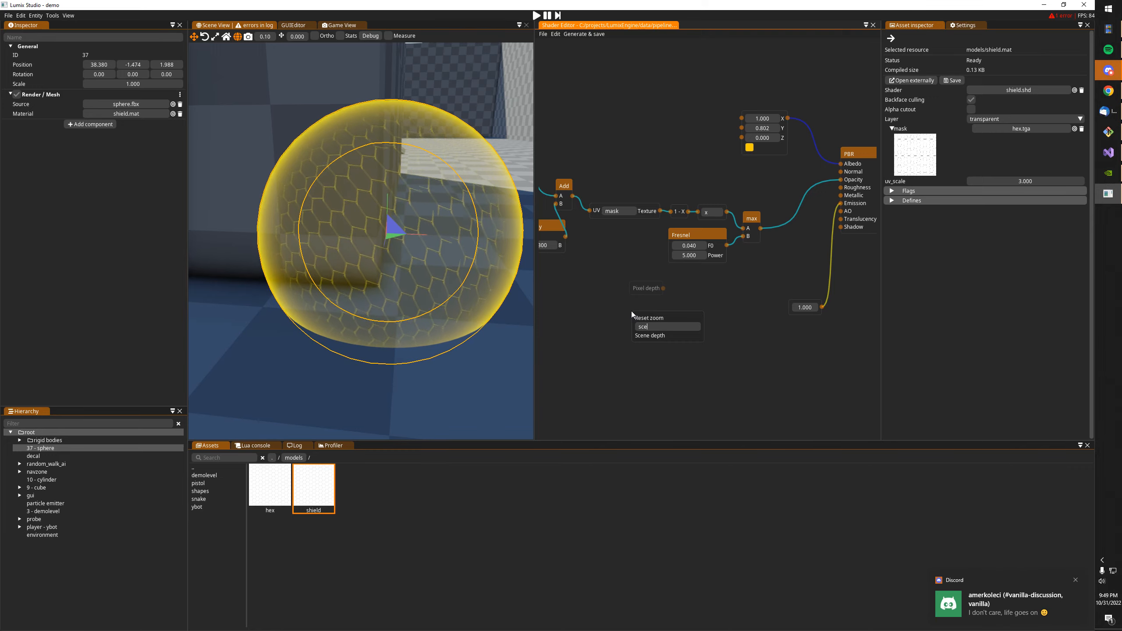
pyautogui.click(650, 335)
pyautogui.moveTo(649, 320); pyautogui.dragTo(648, 306)
pyautogui.rightClick(674, 286)
pyautogui.write('mi')
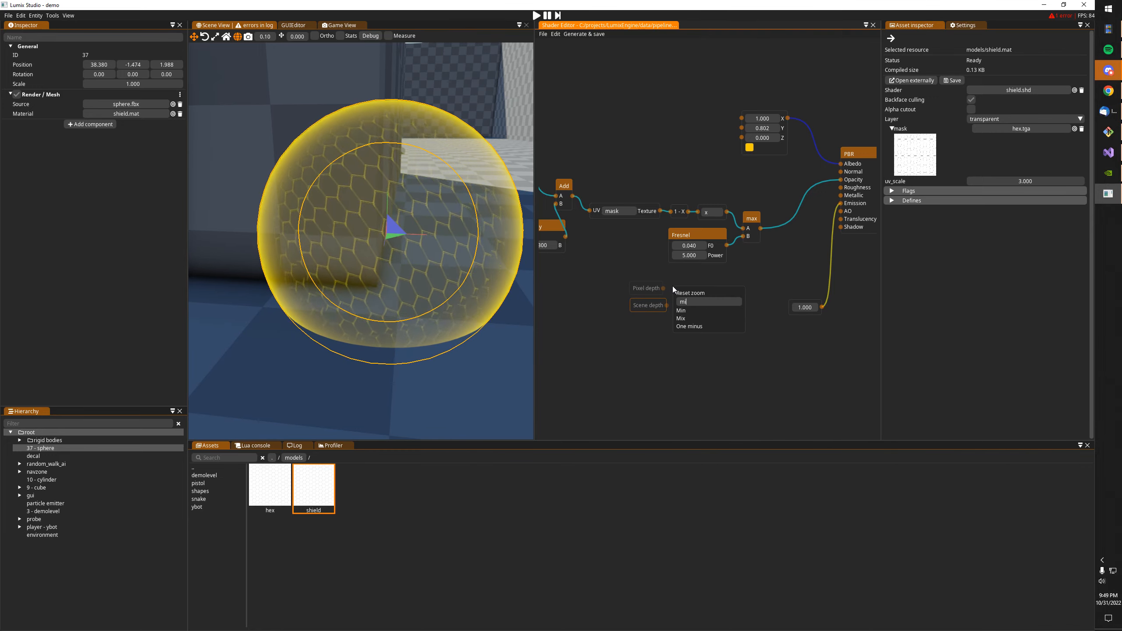
pyautogui.click(682, 278)
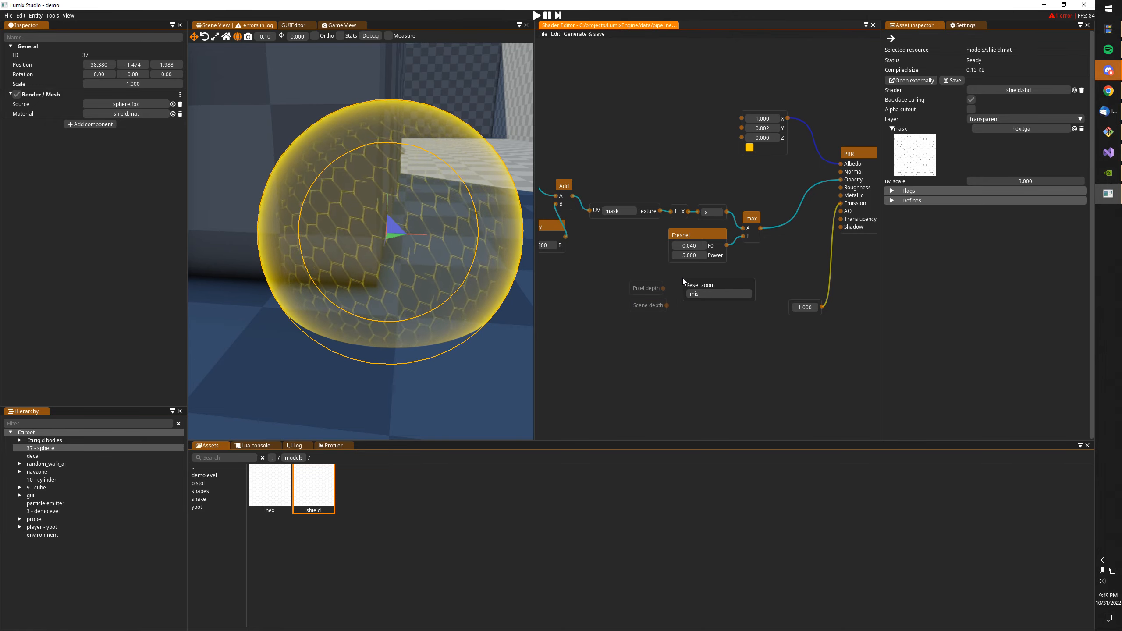
# - Add a Subtract node with Pixel depth as A and Scene depth as B, and feed its output into a saturate node
pyautogui.rightClick(682, 278)
pyautogui.write('sub')
pyautogui.click(694, 303)
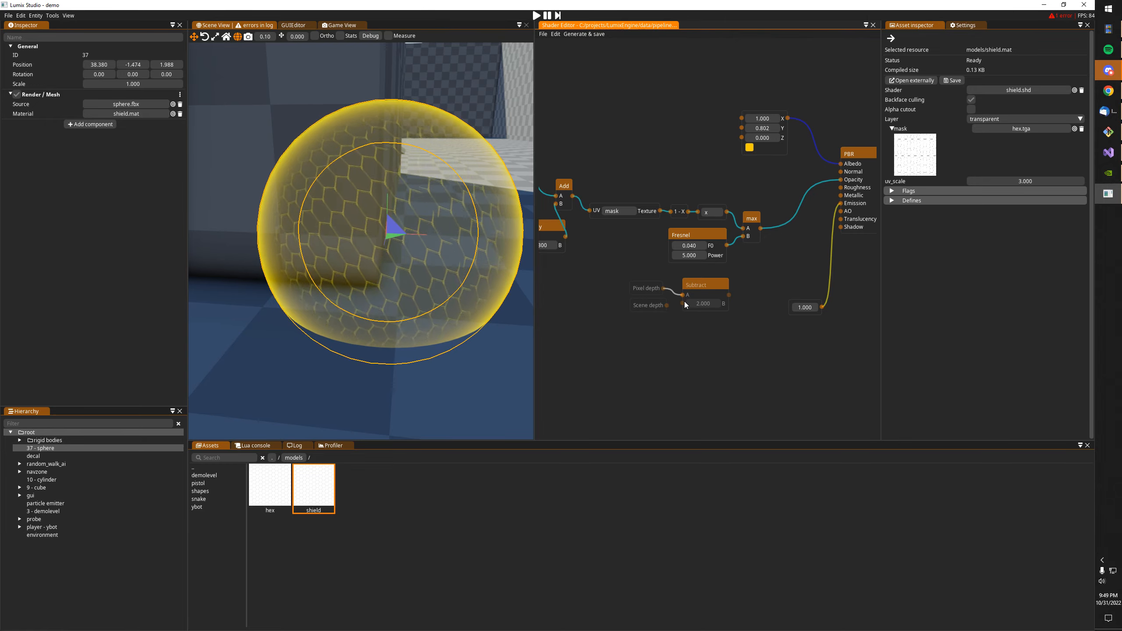
pyautogui.moveTo(667, 305); pyautogui.dragTo(668, 306)
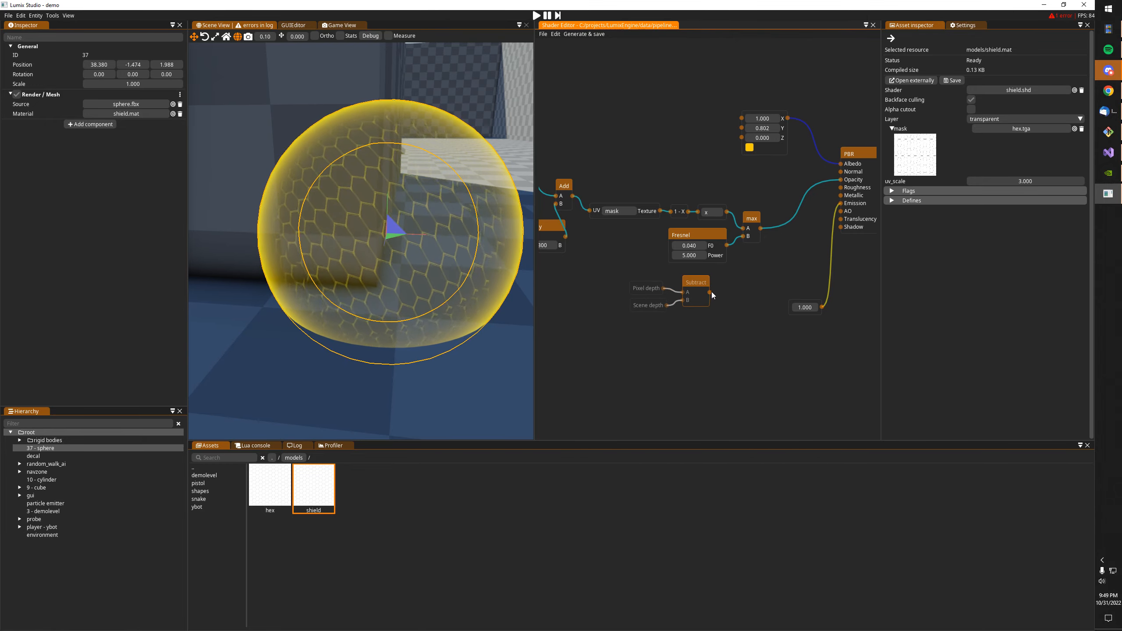
pyautogui.moveTo(631, 270); pyautogui.dragTo(704, 335)
pyautogui.moveTo(697, 285); pyautogui.dragTo(683, 302)
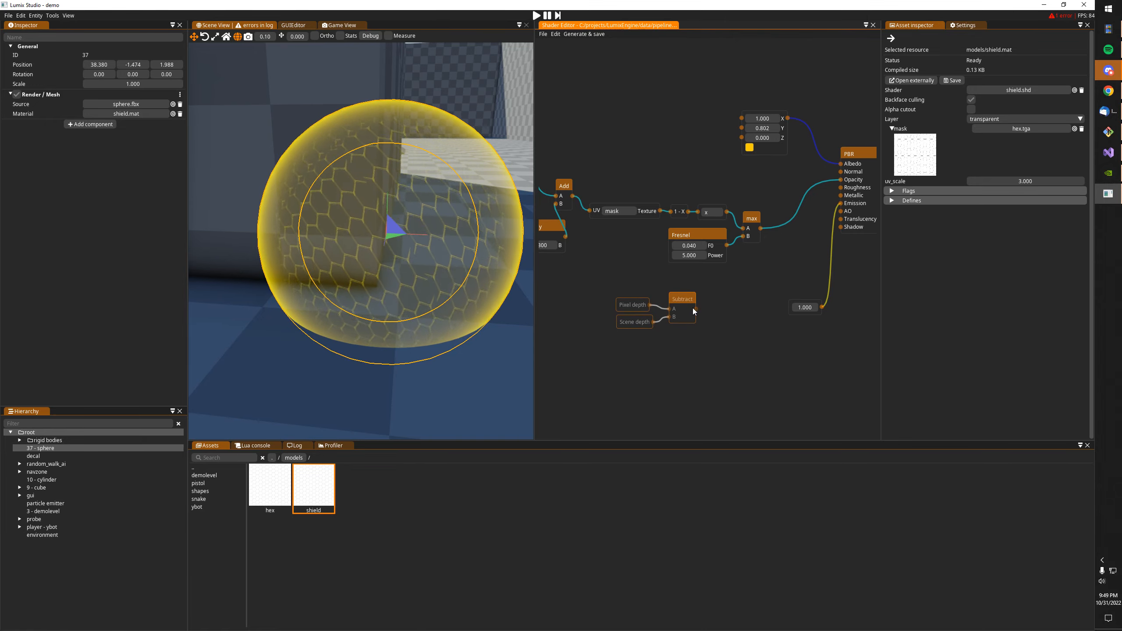
pyautogui.rightClick(707, 306)
pyautogui.write('sat')
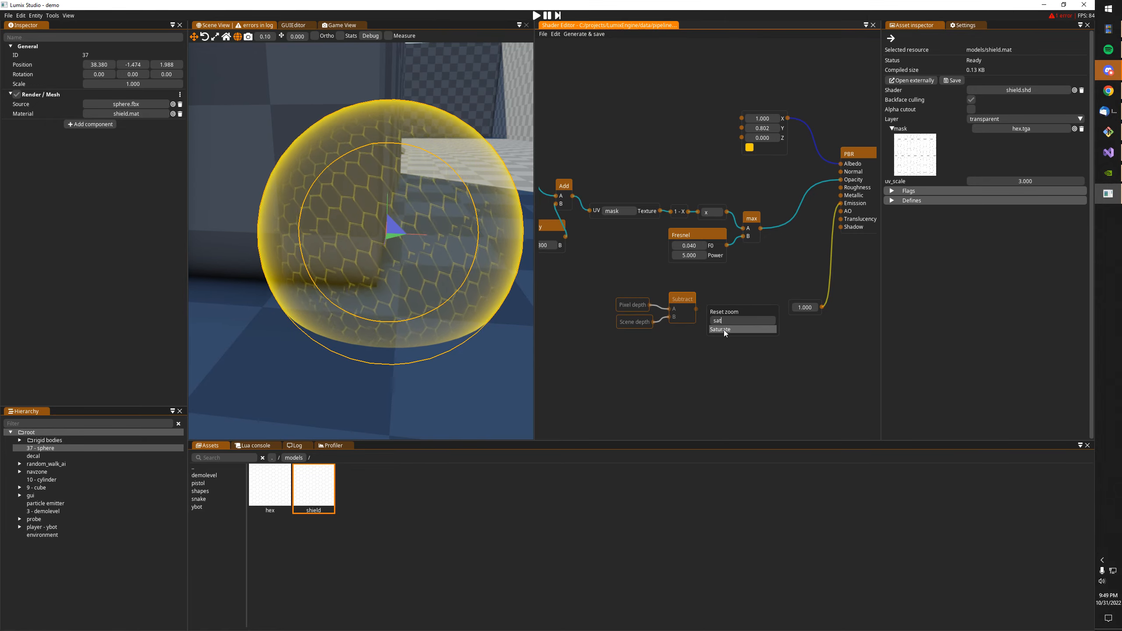
pyautogui.click(722, 337)
# - Combine the first max output and the saturate output in a second max node, connect it to PBR Opacity, and regenerate the shader
pyautogui.rightClick(768, 245)
pyautogui.write('max')
pyautogui.press('Return')
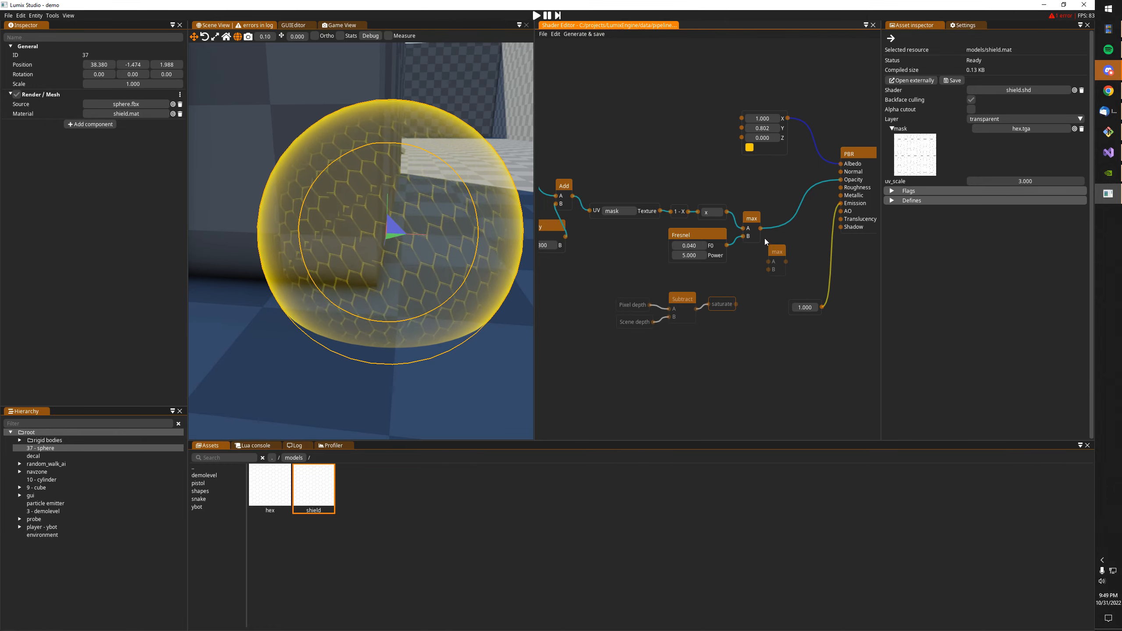
pyautogui.moveTo(771, 264); pyautogui.dragTo(743, 304)
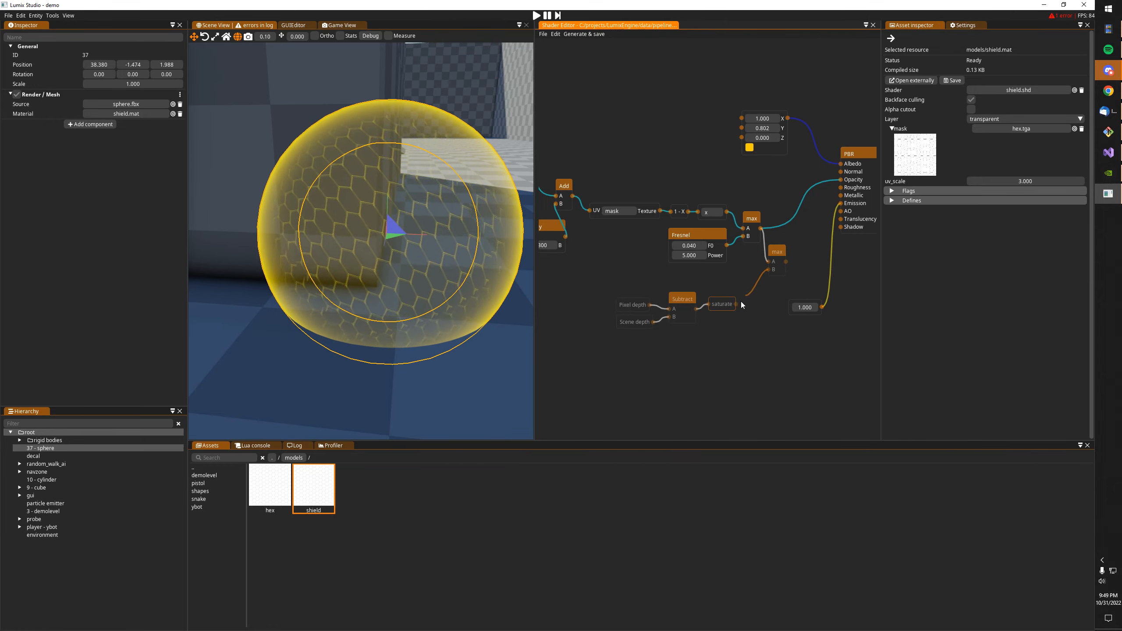
pyautogui.moveTo(786, 261); pyautogui.dragTo(841, 179)
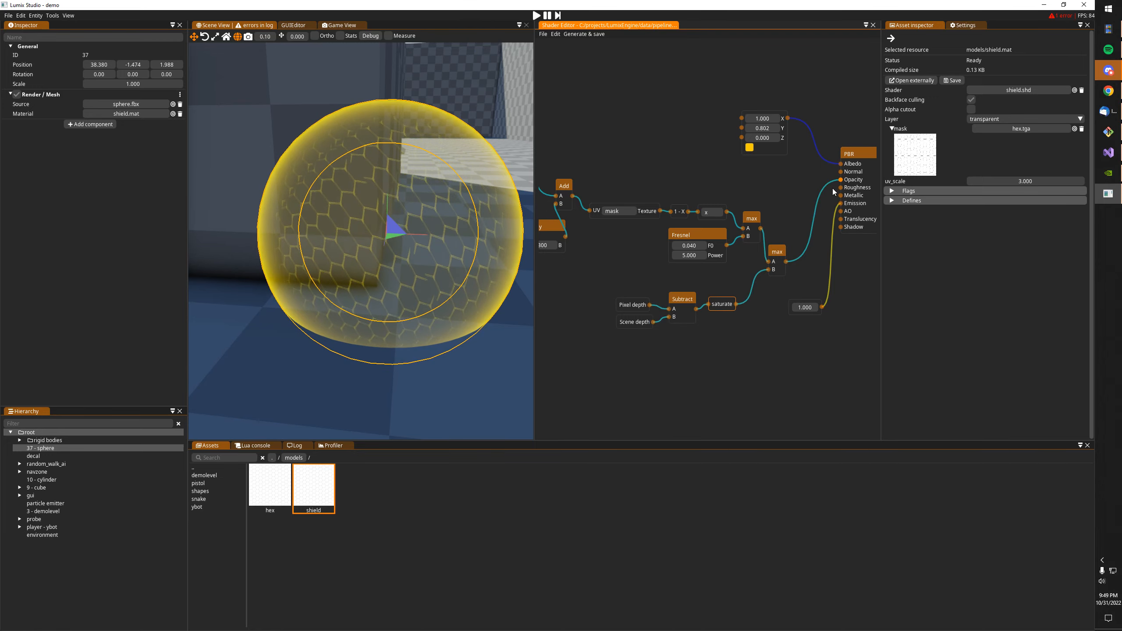
pyautogui.click(583, 35)
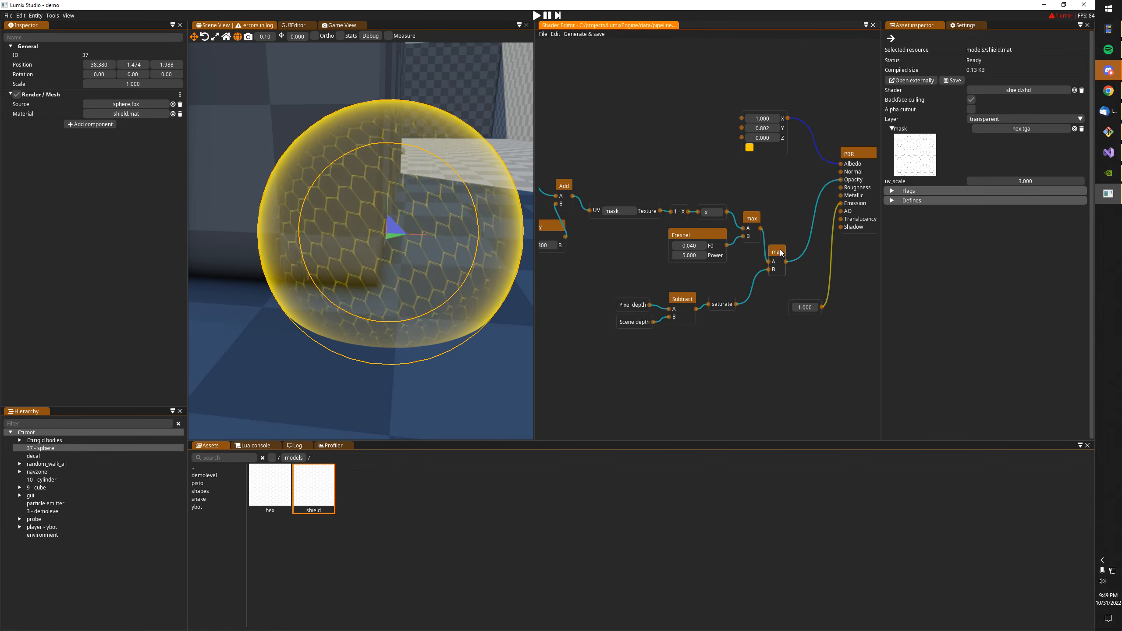
# - Connect the saturate output directly to PBR Opacity and regenerate the shader to inspect the depth effect alone
pyautogui.moveTo(781, 253); pyautogui.dragTo(789, 248)
pyautogui.moveTo(736, 304); pyautogui.dragTo(840, 179)
pyautogui.click(573, 37)
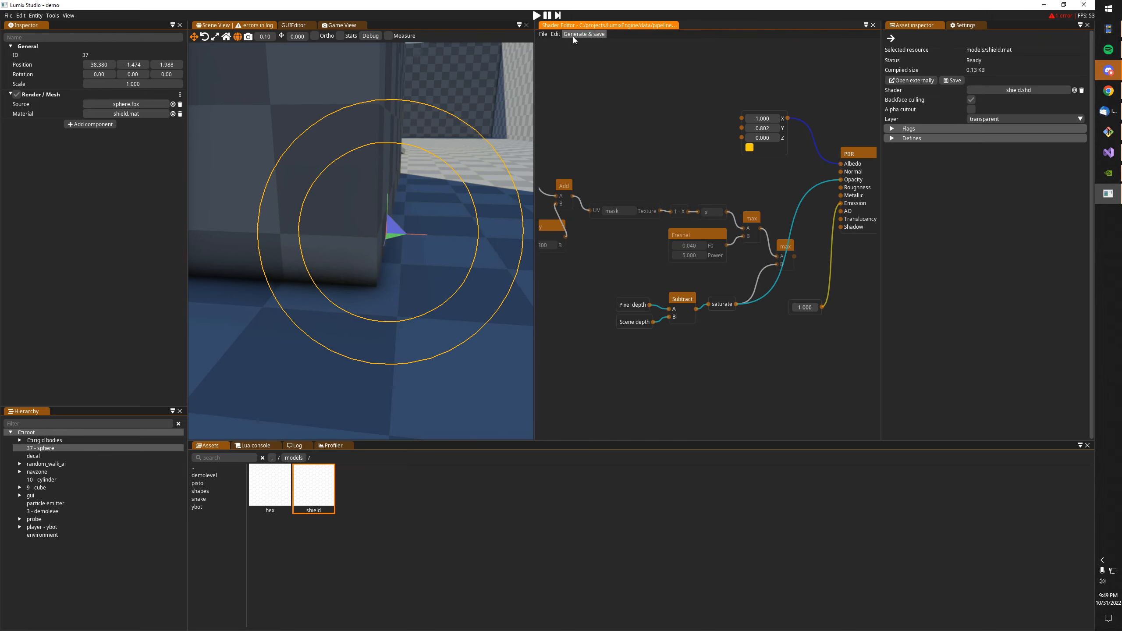
pyautogui.moveTo(461, 180); pyautogui.dragTo(461, 180, button='right')
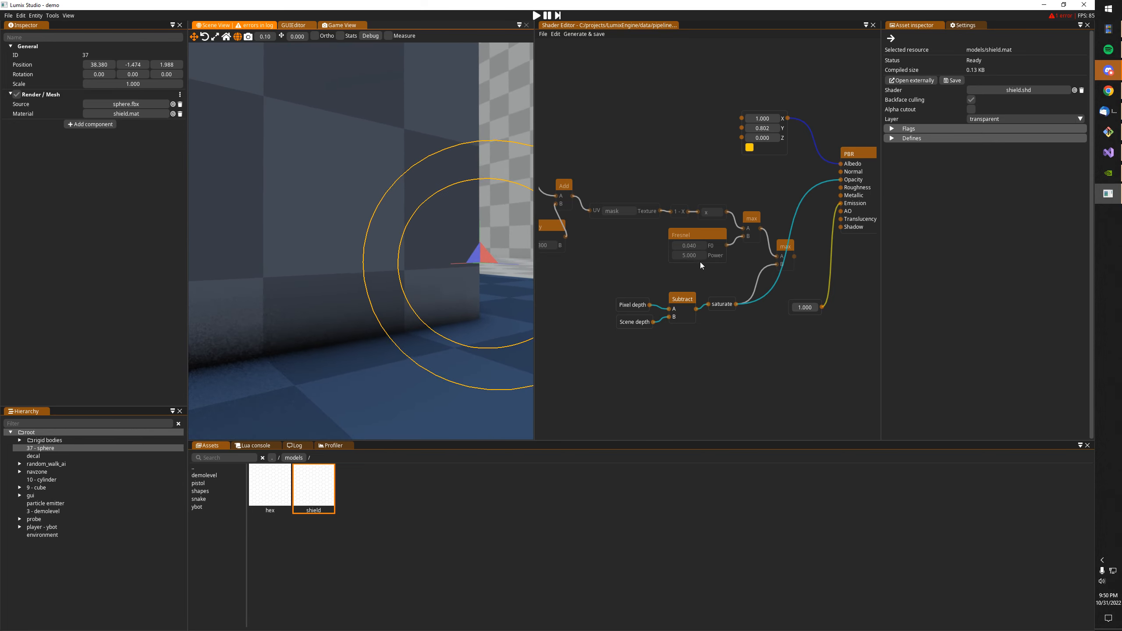
# - Swap the Subtract inputs to Scene depth as A and Pixel depth as B, and connect the second max node to Opacity, regenerating the shader
pyautogui.moveTo(653, 323)
pyautogui.mouseDown()
pyautogui.moveTo(668, 310)
pyautogui.moveTo(651, 307)
pyautogui.mouseUp()
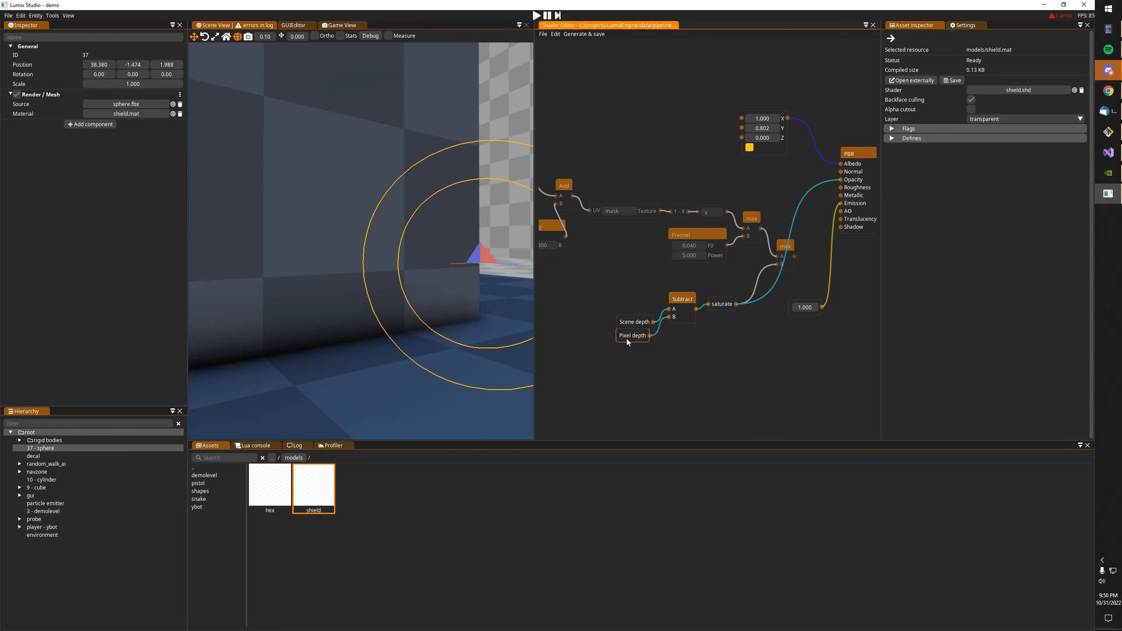
pyautogui.click(591, 34)
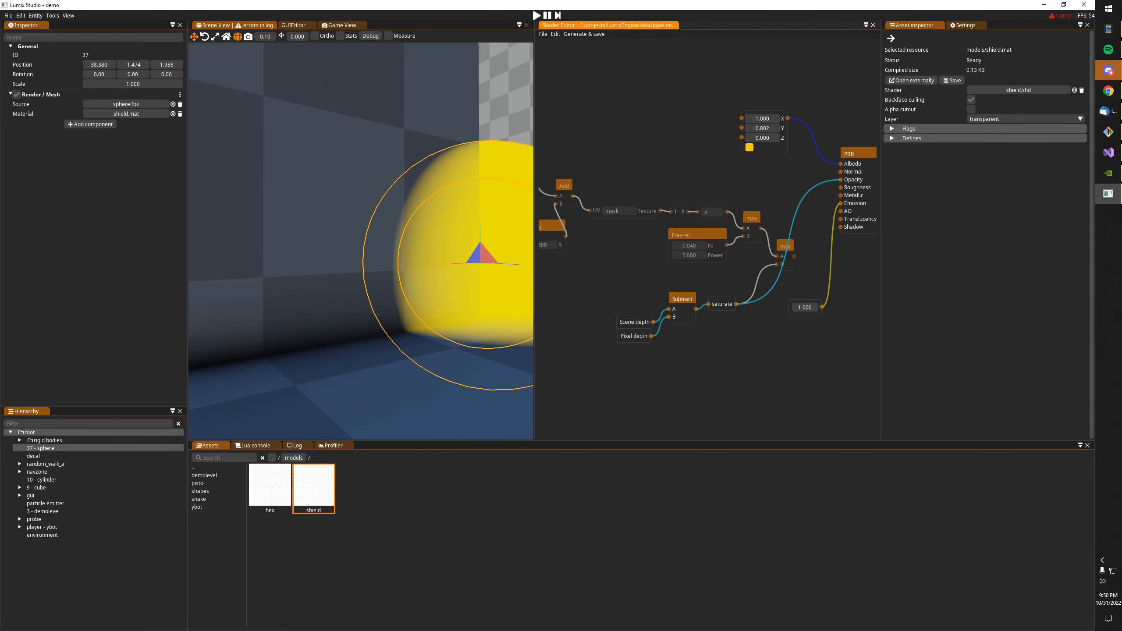
pyautogui.moveTo(794, 257); pyautogui.dragTo(840, 179)
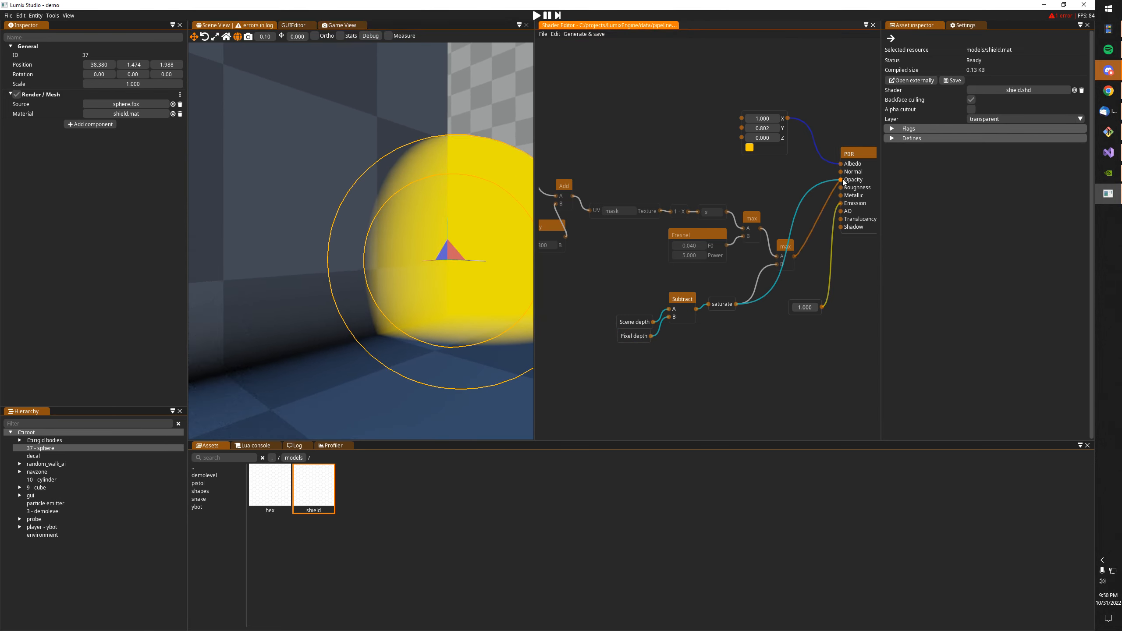
pyautogui.click(590, 35)
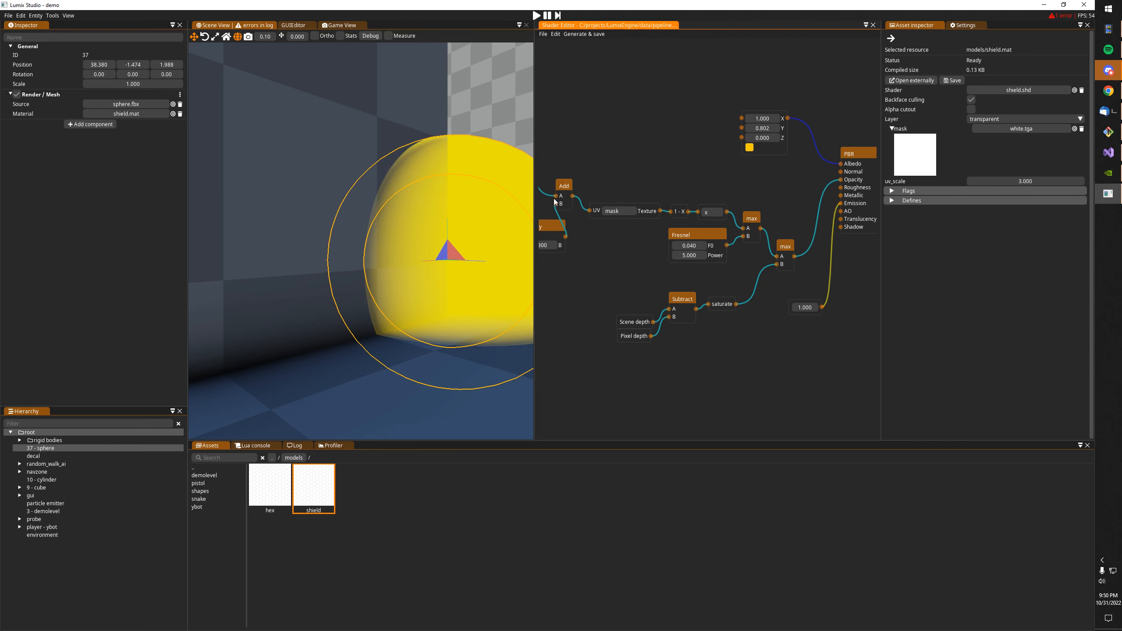
# - Insert a 1 - X node between saturate and the second max node's B input, then regenerate and save the shader
pyautogui.moveTo(746, 309); pyautogui.dragTo(746, 311)
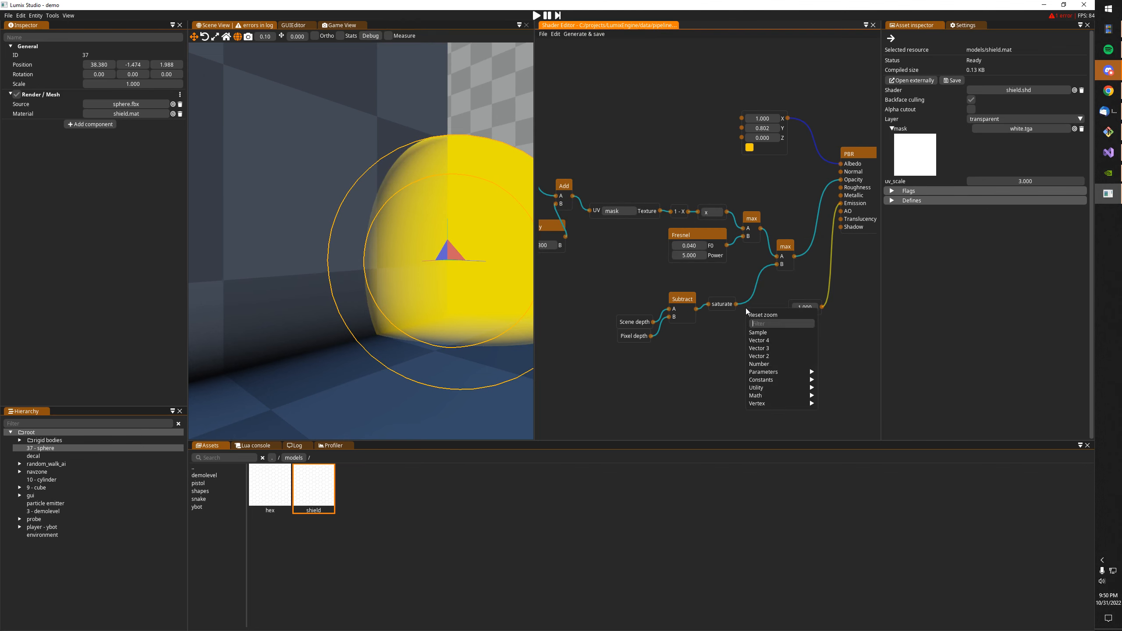
pyautogui.write('one')
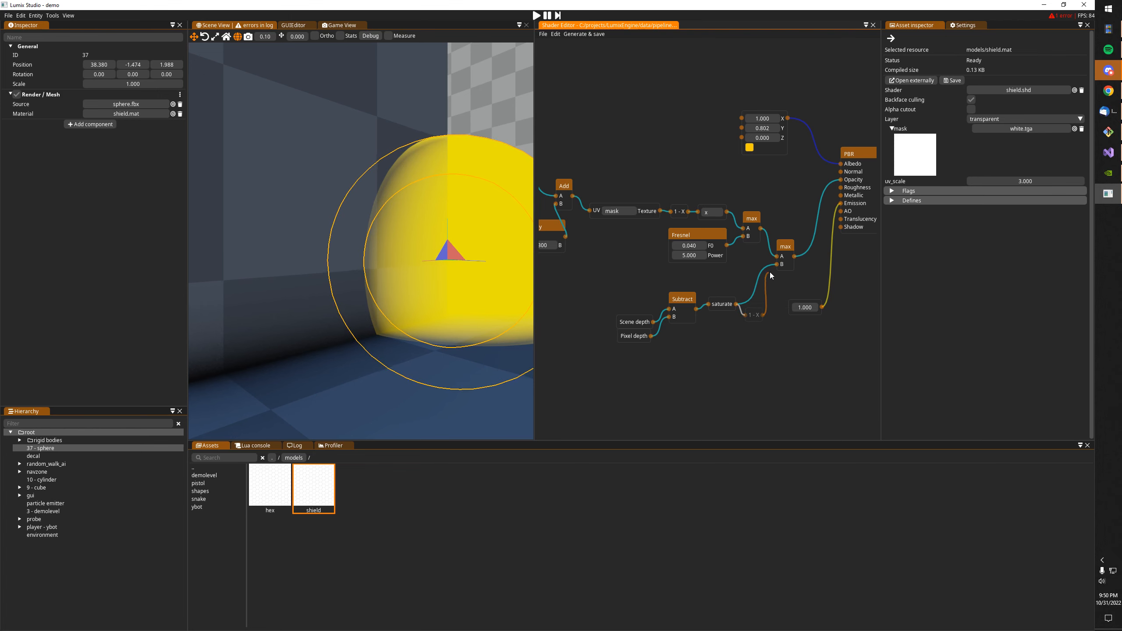
pyautogui.click(595, 35)
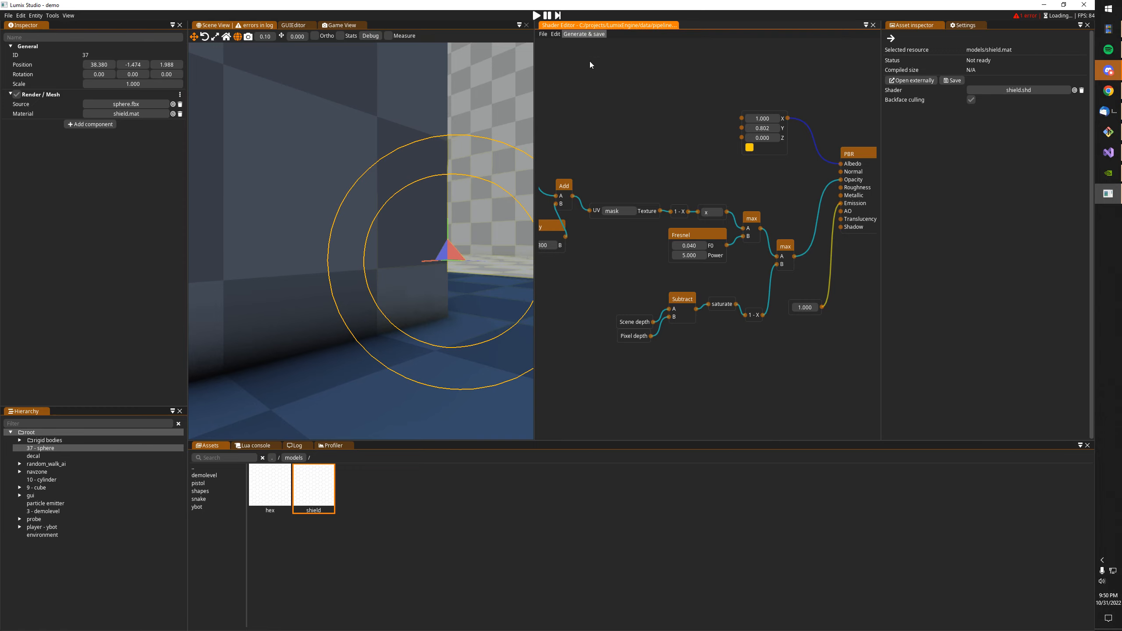
# - Assign the hex texture to the shield material's mask slot and save the material
pyautogui.moveTo(468, 243); pyautogui.dragTo(435, 224, button='right')
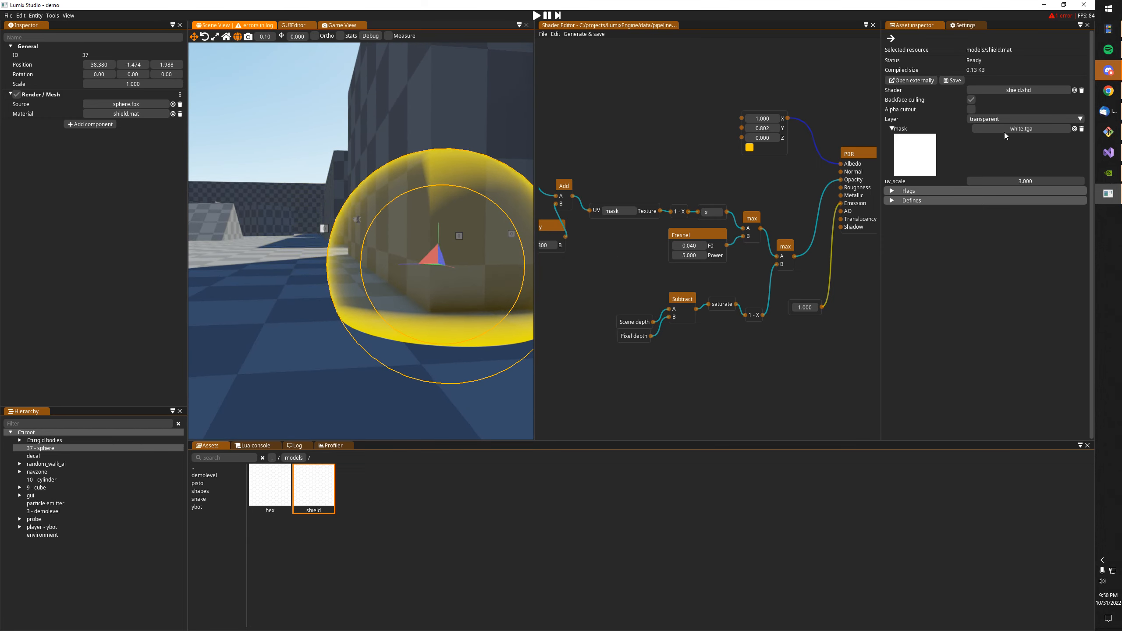
pyautogui.moveTo(271, 487); pyautogui.dragTo(995, 126)
pyautogui.click(950, 81)
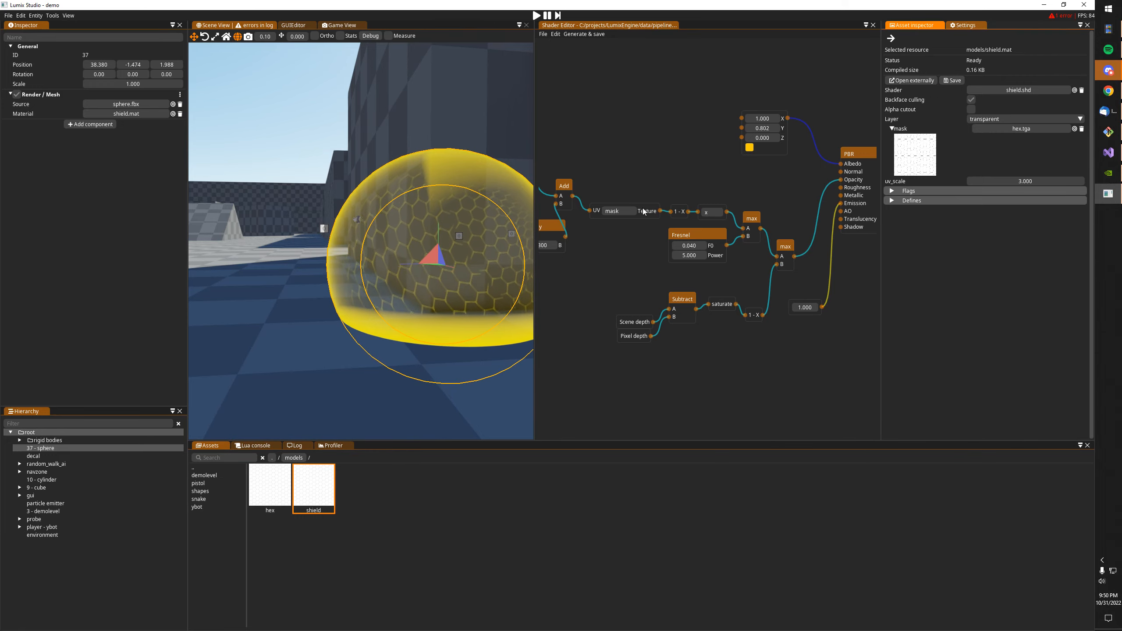
pyautogui.moveTo(442, 230); pyautogui.dragTo(389, 230, button='right')
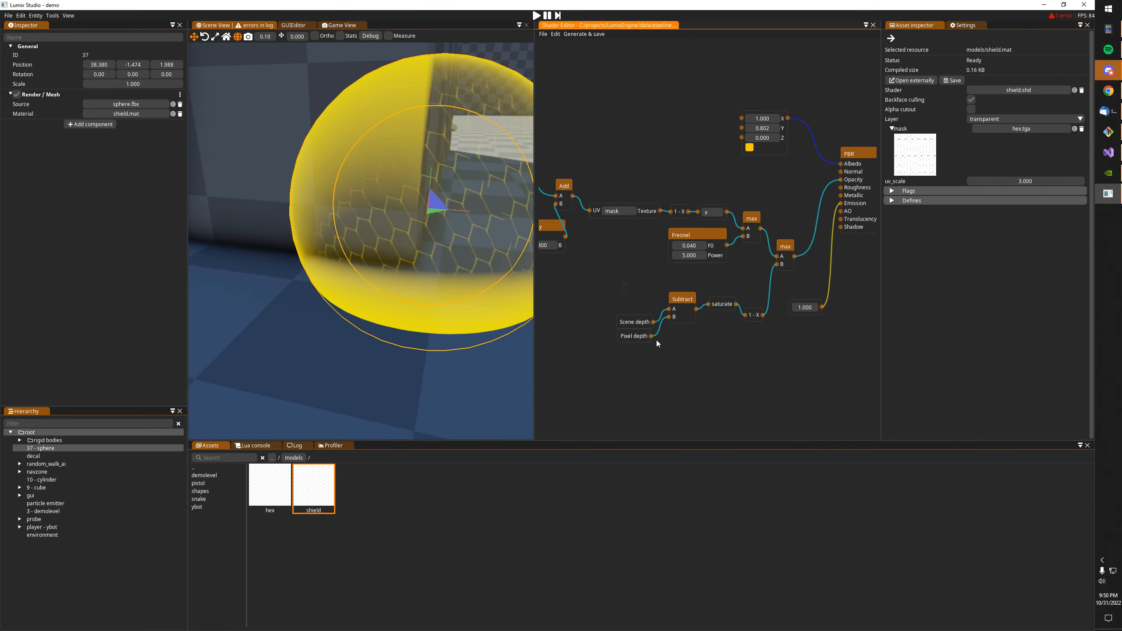
# - Insert a Multiply node with B set to 5.000 between Subtract and saturate, then regenerate the shader and inspect the sphere
pyautogui.moveTo(657, 340); pyautogui.dragTo(689, 345)
pyautogui.moveTo(674, 304)
pyautogui.mouseDown()
pyautogui.moveTo(614, 310)
pyautogui.moveTo(672, 321)
pyautogui.mouseUp()
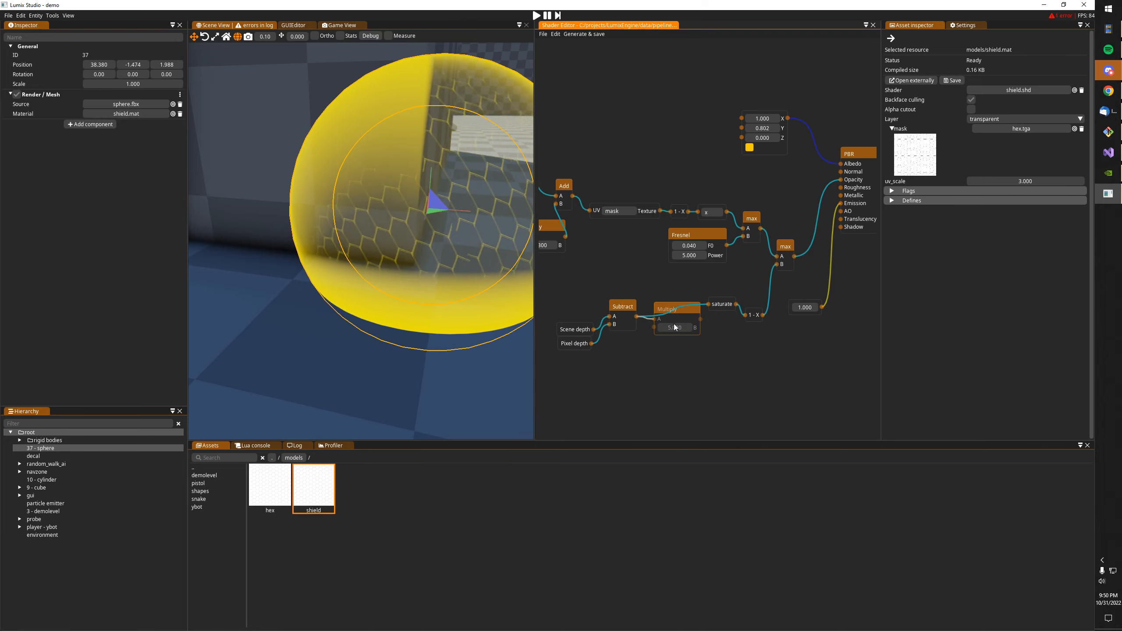
pyautogui.moveTo(710, 307); pyautogui.dragTo(710, 307)
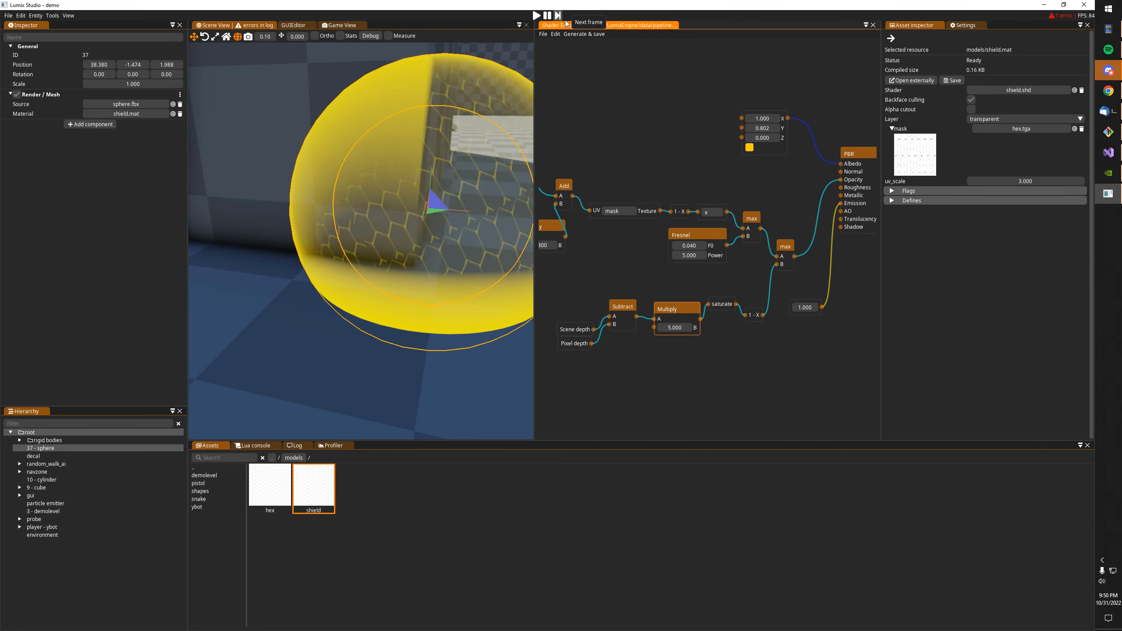
pyautogui.click(584, 35)
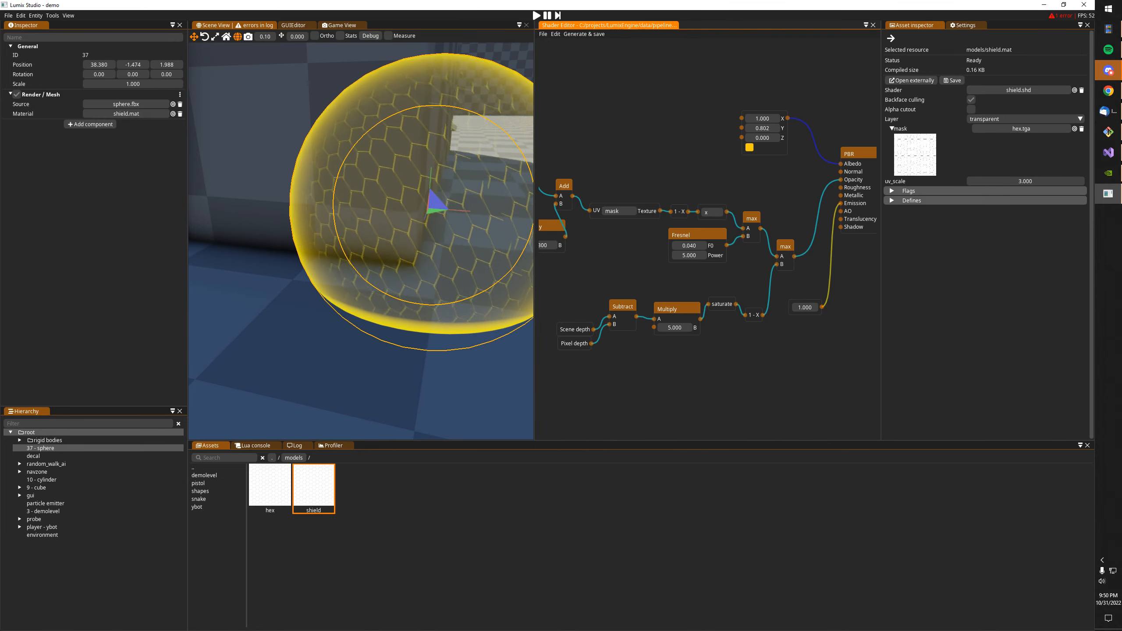
pyautogui.press('s')
pyautogui.moveTo(381, 133); pyautogui.dragTo(477, 148, button='right')
pyautogui.press('w')
pyautogui.press('a')
pyautogui.press('s')
pyautogui.moveTo(468, 186); pyautogui.dragTo(435, 234, button='right')
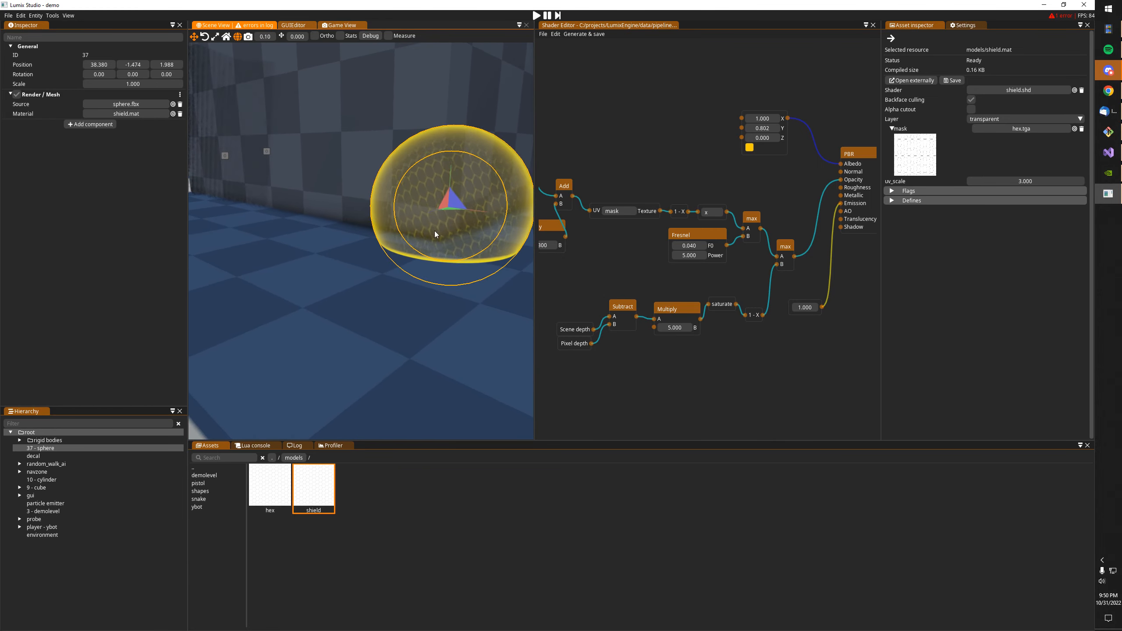
# - Add a Time node below the depth nodes and chain it through a sin node into an abs node
pyautogui.rightClick(752, 346)
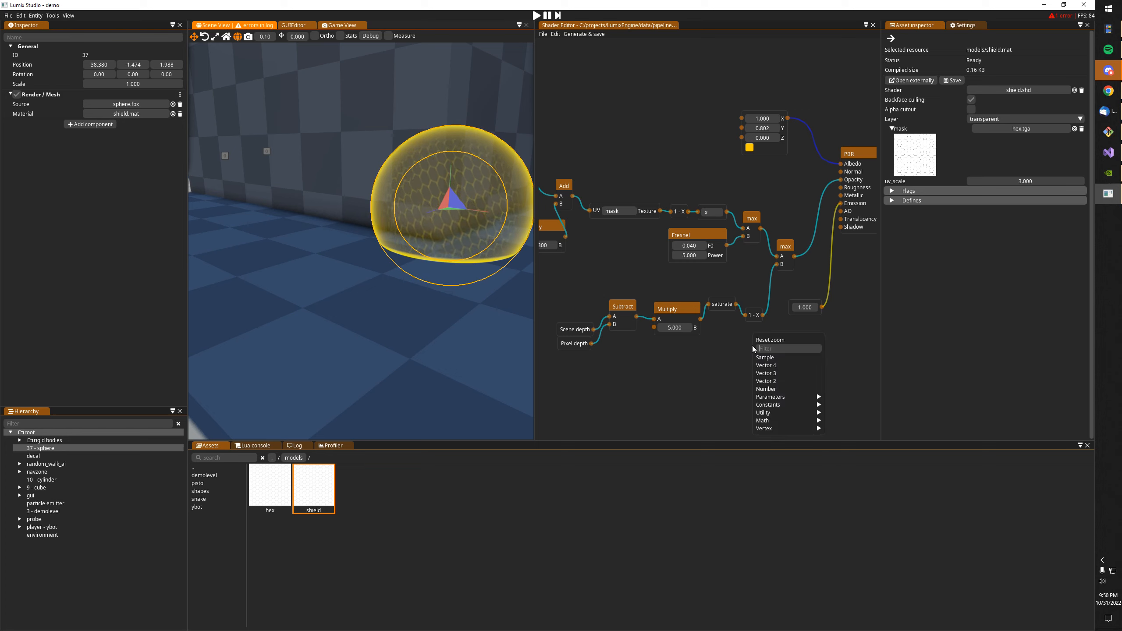
pyautogui.write('time')
pyautogui.press('Return')
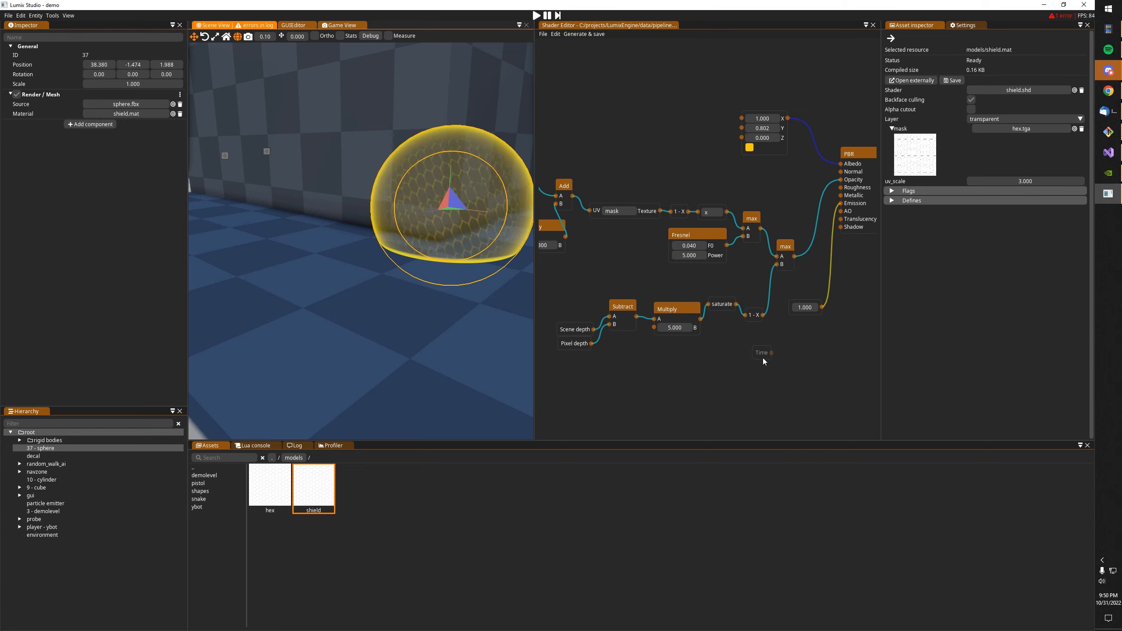
pyautogui.rightClick(781, 347)
pyautogui.write('sin')
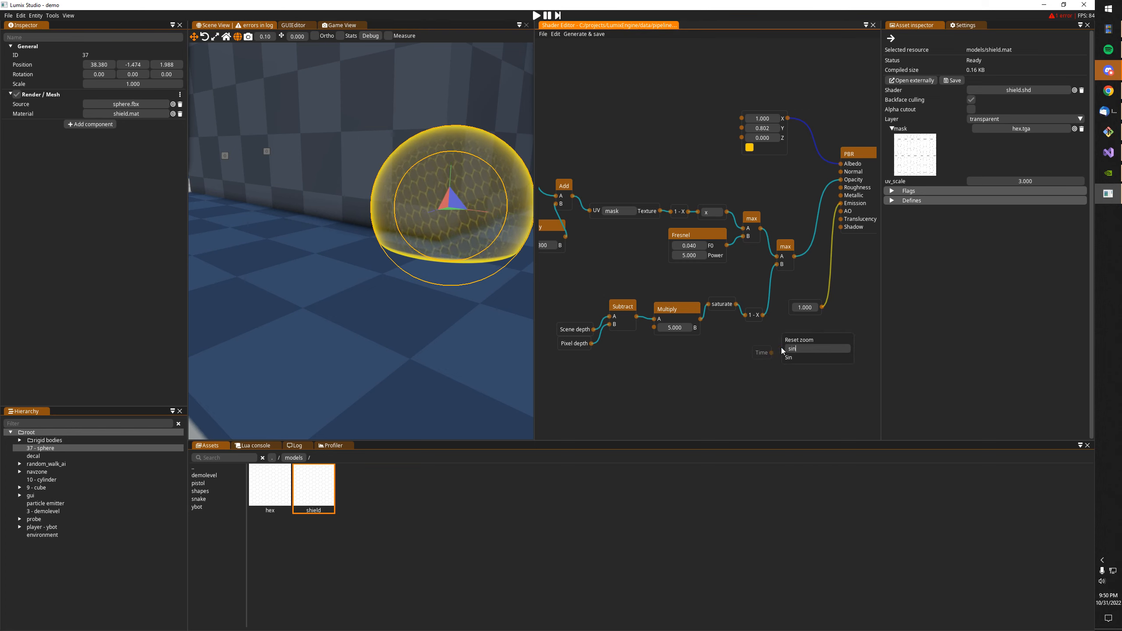
pyautogui.click(788, 358)
pyautogui.moveTo(752, 355)
pyautogui.mouseDown()
pyautogui.moveTo(690, 367)
pyautogui.moveTo(750, 360)
pyautogui.mouseUp()
pyautogui.write('abs')
pyautogui.click(765, 365)
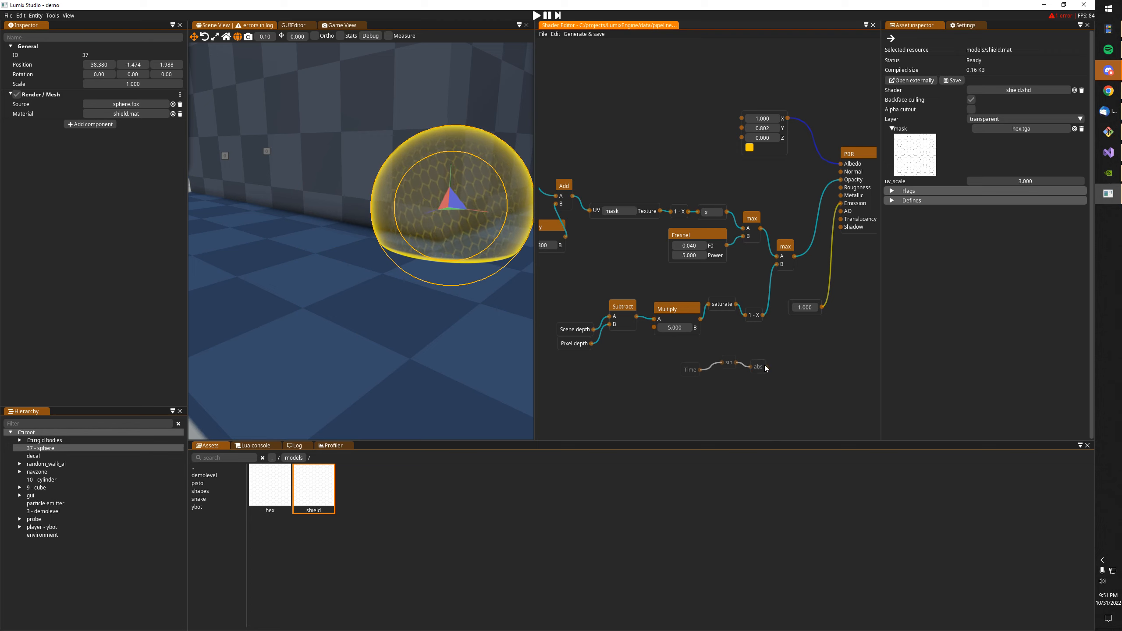
# - Chain a Multiply node and an Add node after abs, and arrange the time chain below the depth nodes
pyautogui.rightClick(780, 360)
pyautogui.write('mu')
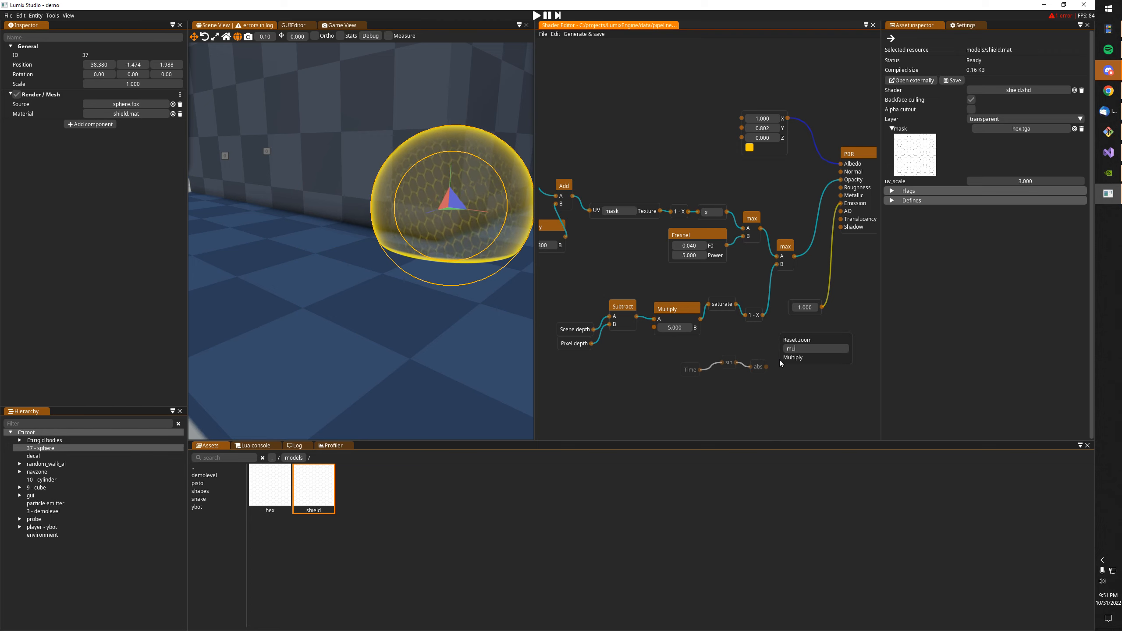
pyautogui.press('Return')
pyautogui.moveTo(826, 377); pyautogui.dragTo(839, 369)
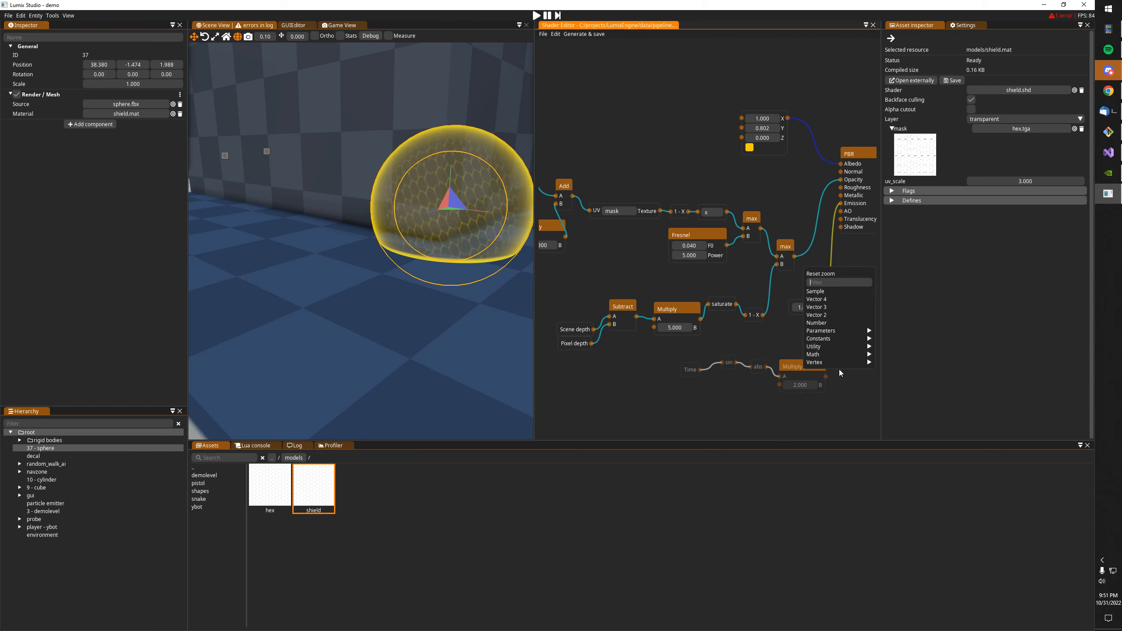
pyautogui.write('ad')
pyautogui.click(829, 291)
pyautogui.moveTo(847, 342); pyautogui.dragTo(779, 242, button='middle')
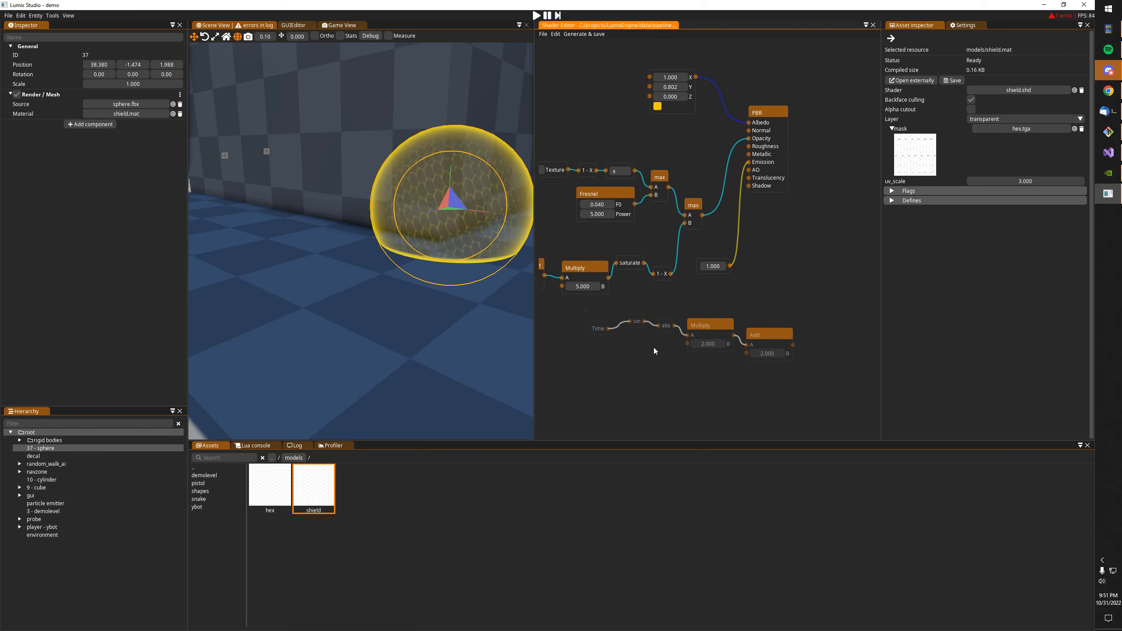
pyautogui.moveTo(768, 343); pyautogui.dragTo(701, 338)
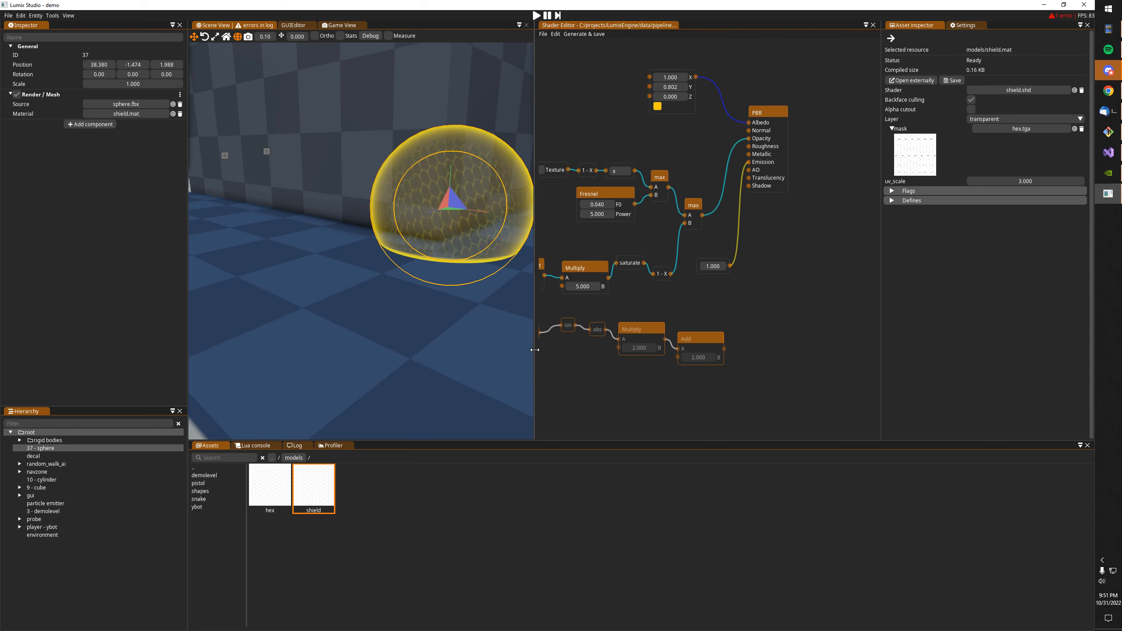
pyautogui.moveTo(534, 339); pyautogui.dragTo(463, 339)
pyautogui.moveTo(594, 305); pyautogui.dragTo(693, 309, button='middle')
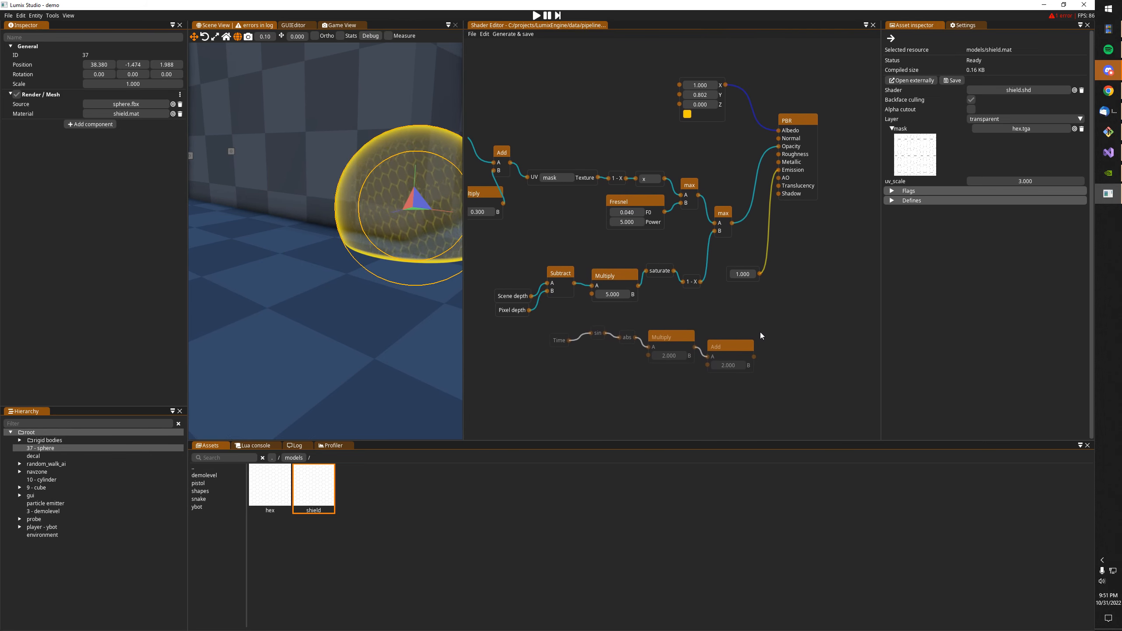
# - Connect the time chain's Add output to PBR Emission and delete the unused 1.000 number node
pyautogui.moveTo(754, 359); pyautogui.dragTo(779, 169)
pyautogui.click(751, 281)
pyautogui.press('Delete')
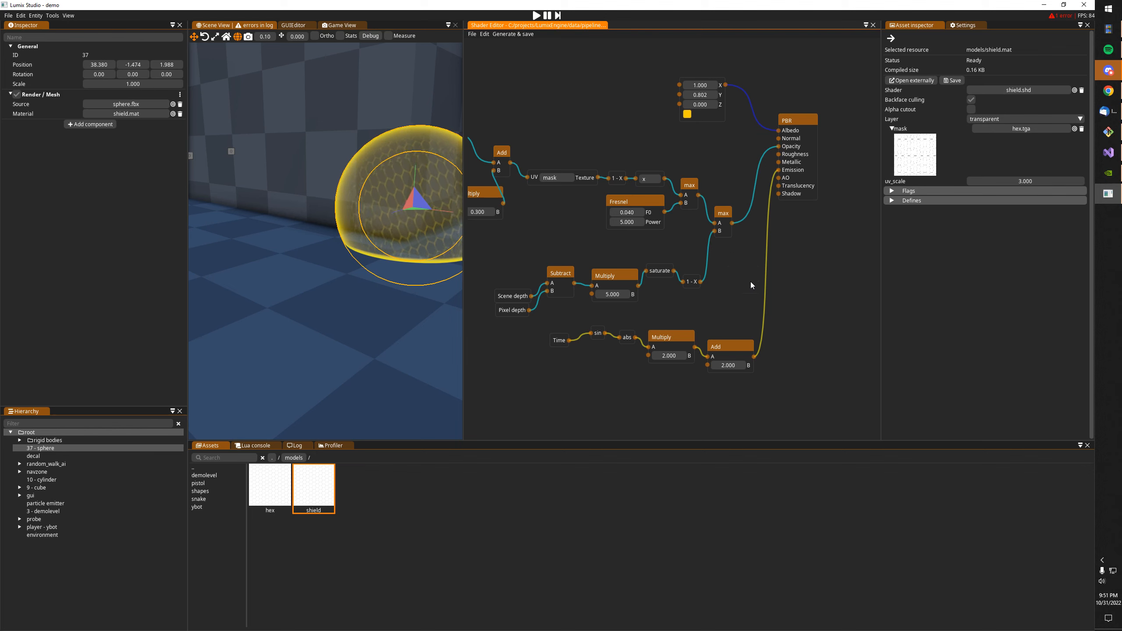
# - Set B of the time chain's Multiply node to 0.8 and B of its Add node to 0.2
pyautogui.doubleClick(670, 356)
pyautogui.write('0.8')
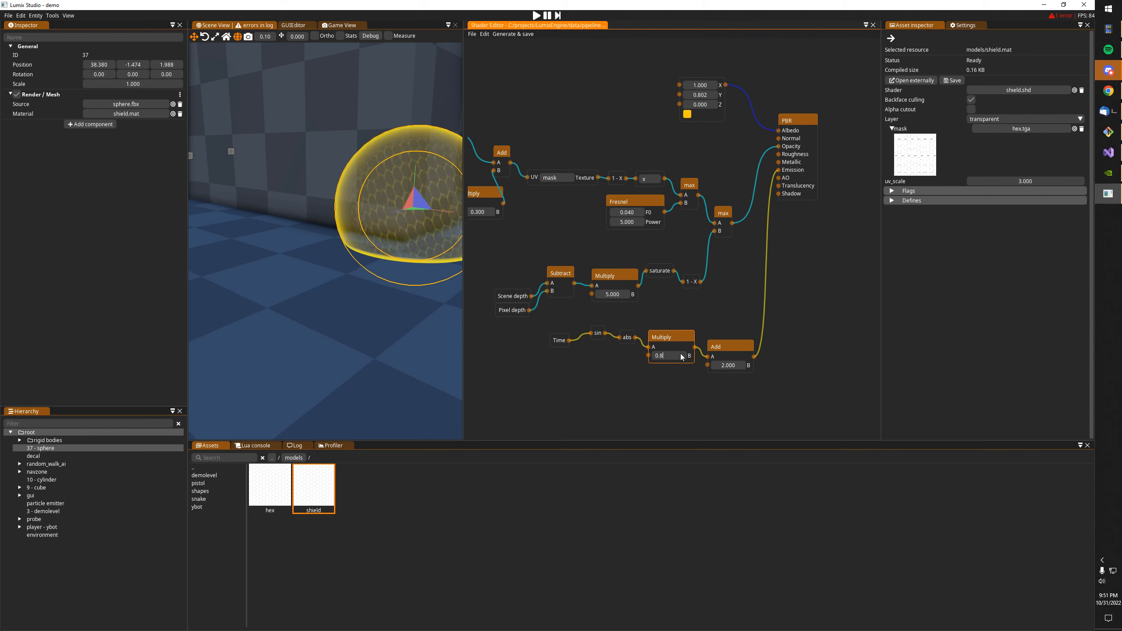
pyautogui.click(729, 370)
pyautogui.doubleClick(728, 365)
pyautogui.write('0.2')
pyautogui.press('Return')
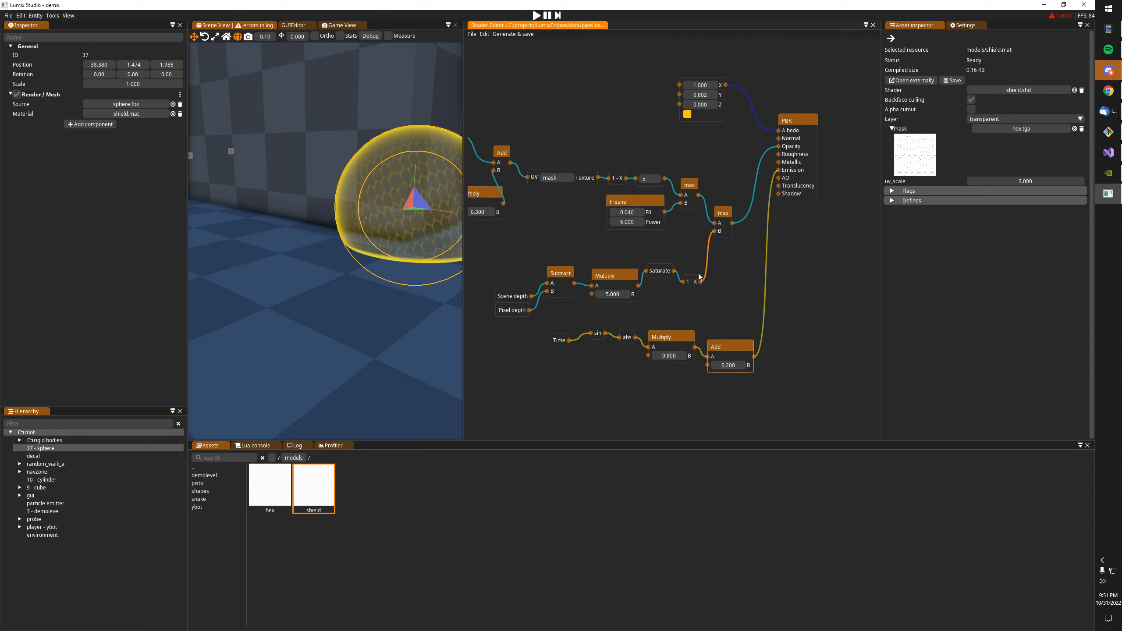
# - Regenerate and save the shader, and inspect the pulsing emission on the sphere up close
pyautogui.click(501, 35)
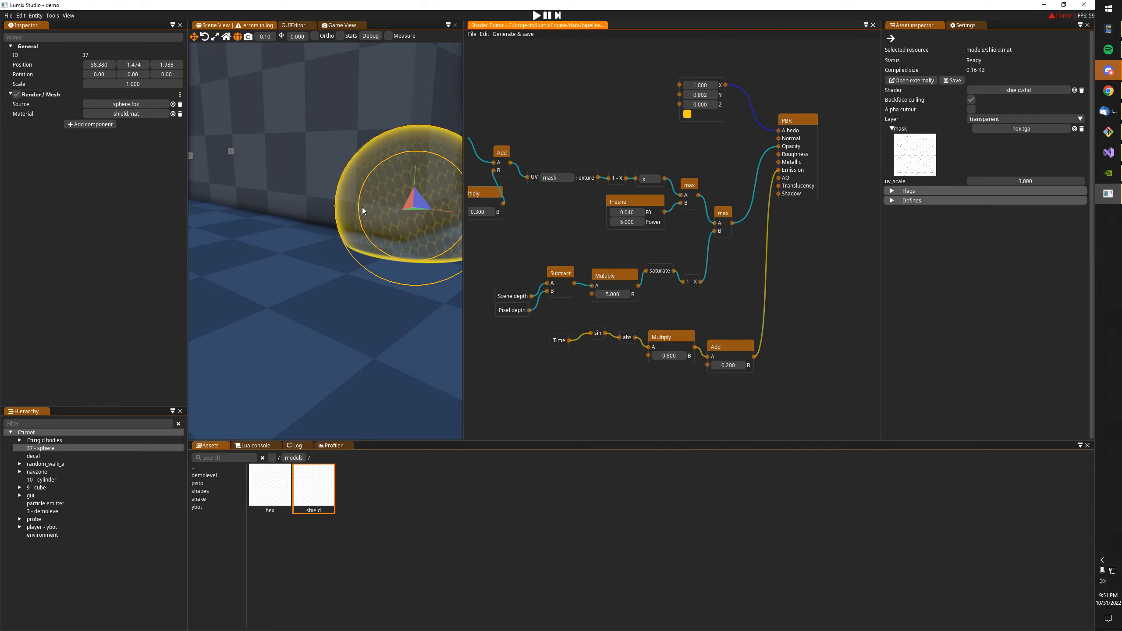
pyautogui.press('w')
pyautogui.moveTo(363, 210); pyautogui.dragTo(455, 193, button='right')
pyautogui.press('s')
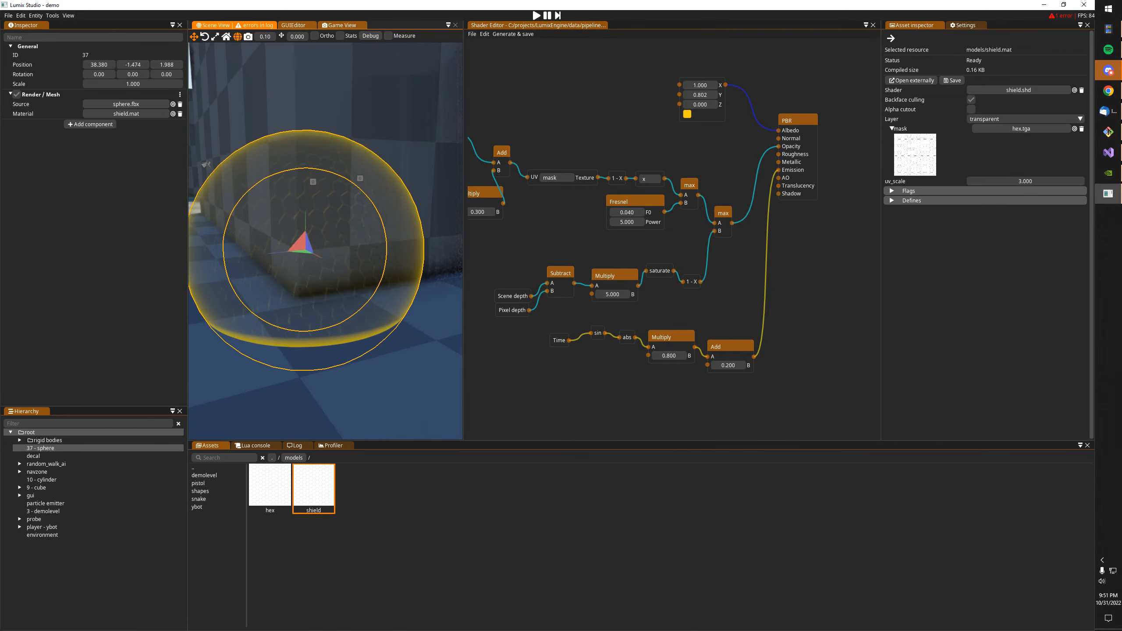
pyautogui.moveTo(363, 216); pyautogui.dragTo(353, 209, button='right')
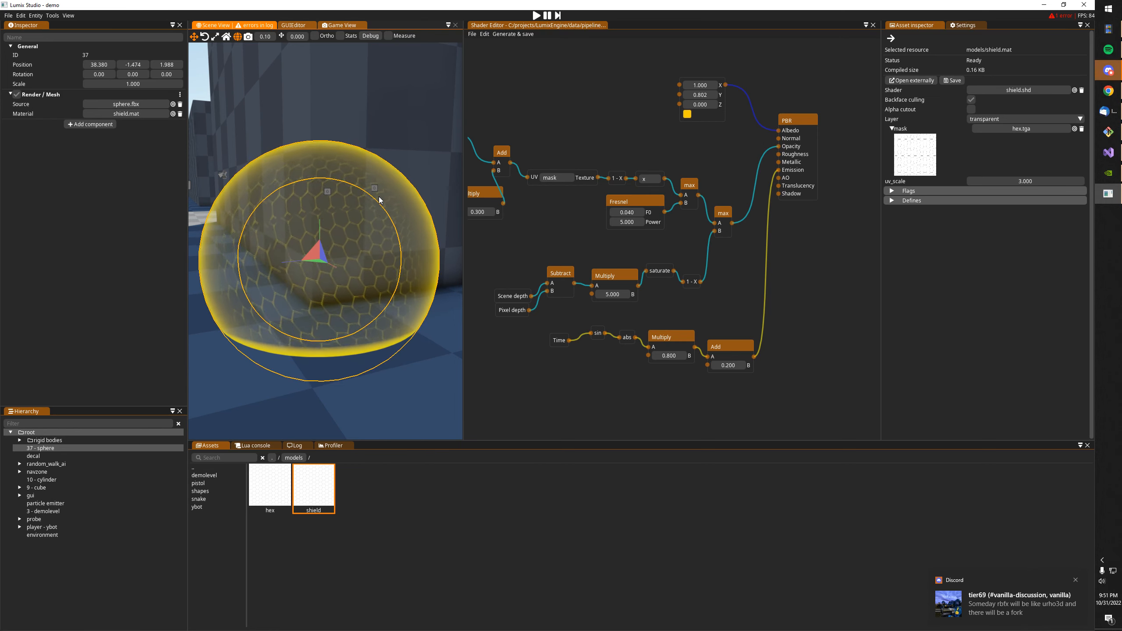
# - Move the sphere away from the cube onto the light floor, to about X 41.5, Z 8.7, and inspect the shield there
pyautogui.moveTo(381, 201)
pyautogui.mouseDown(button='right')
pyautogui.moveTo(383, 252)
pyautogui.moveTo(362, 230)
pyautogui.moveTo(390, 206)
pyautogui.mouseUp(button='right')
pyautogui.press('s')
pyautogui.press('s')
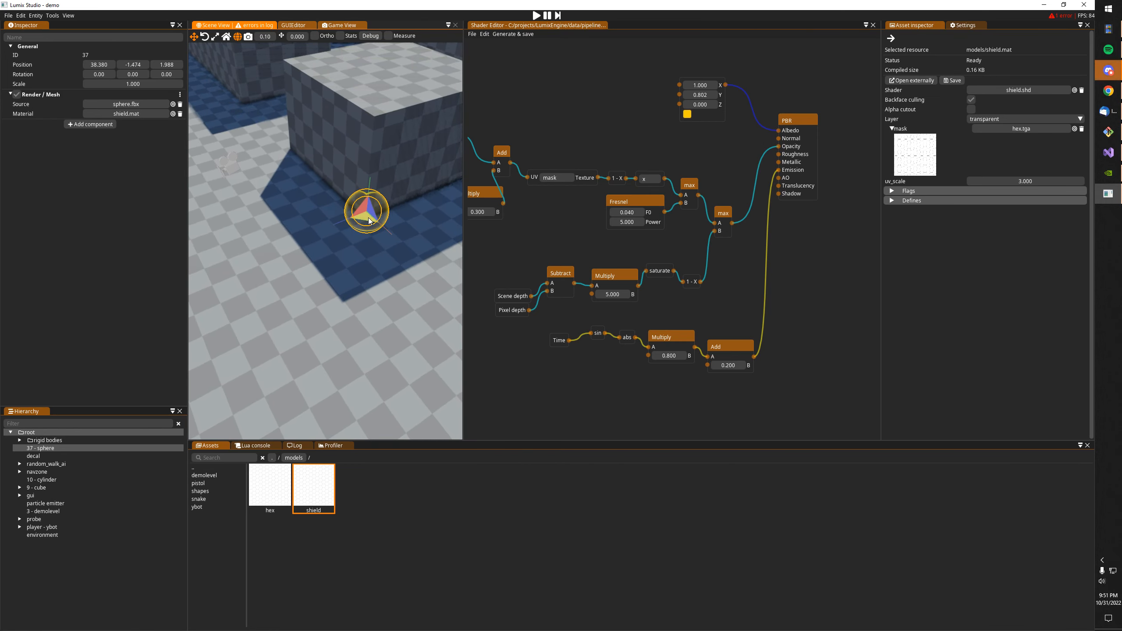
pyautogui.moveTo(370, 218); pyautogui.dragTo(260, 328)
pyautogui.moveTo(265, 328); pyautogui.dragTo(226, 259, button='right')
pyautogui.press('w')
pyautogui.press('s')
pyautogui.keyDown('alt'); pyautogui.moveTo(363, 183); pyautogui.dragTo(436, 174, button='right'); pyautogui.keyUp('alt')
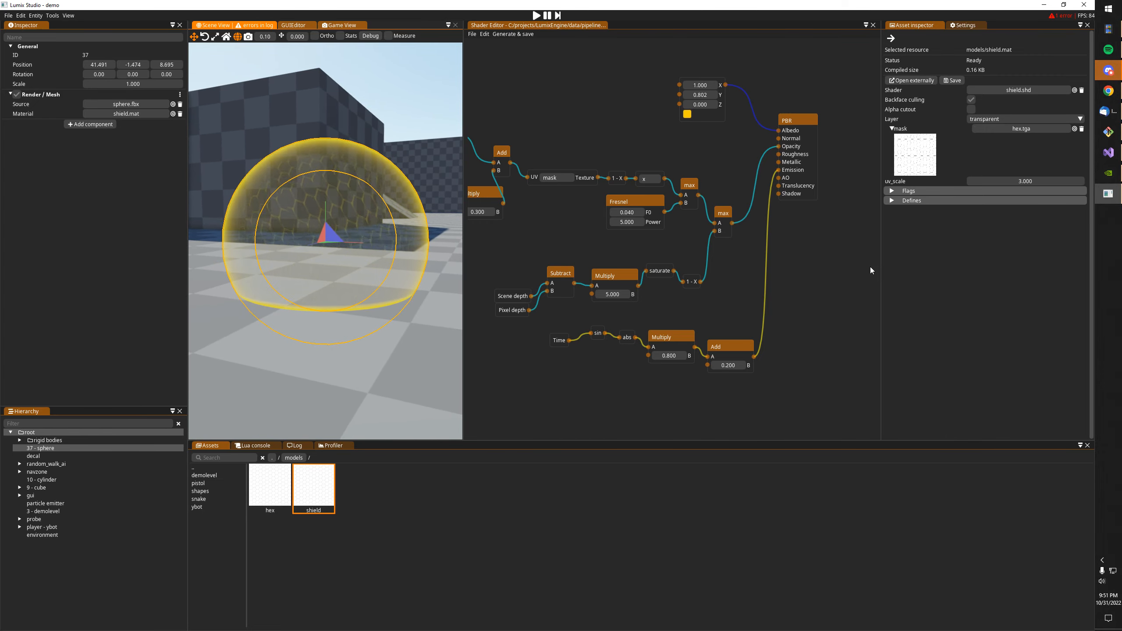